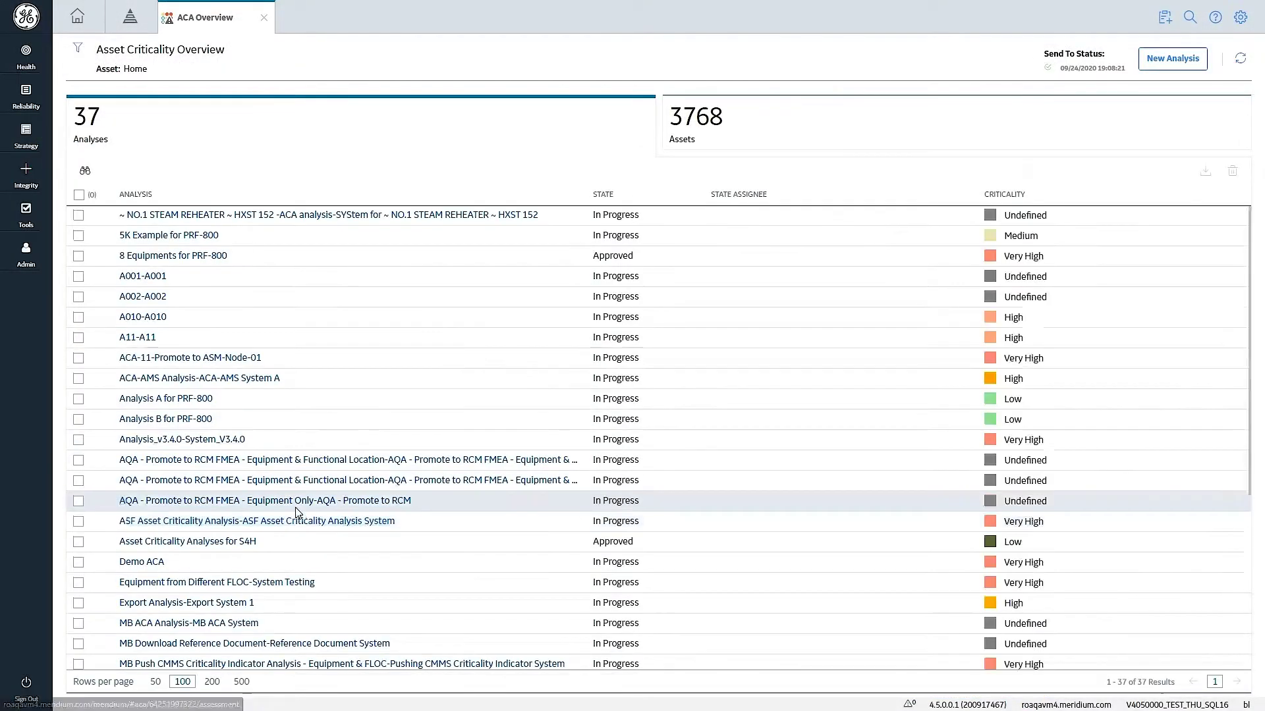
# - Open the Demo ACA analysis from the ACA Overview list of analyses
pyautogui.click(142, 563)
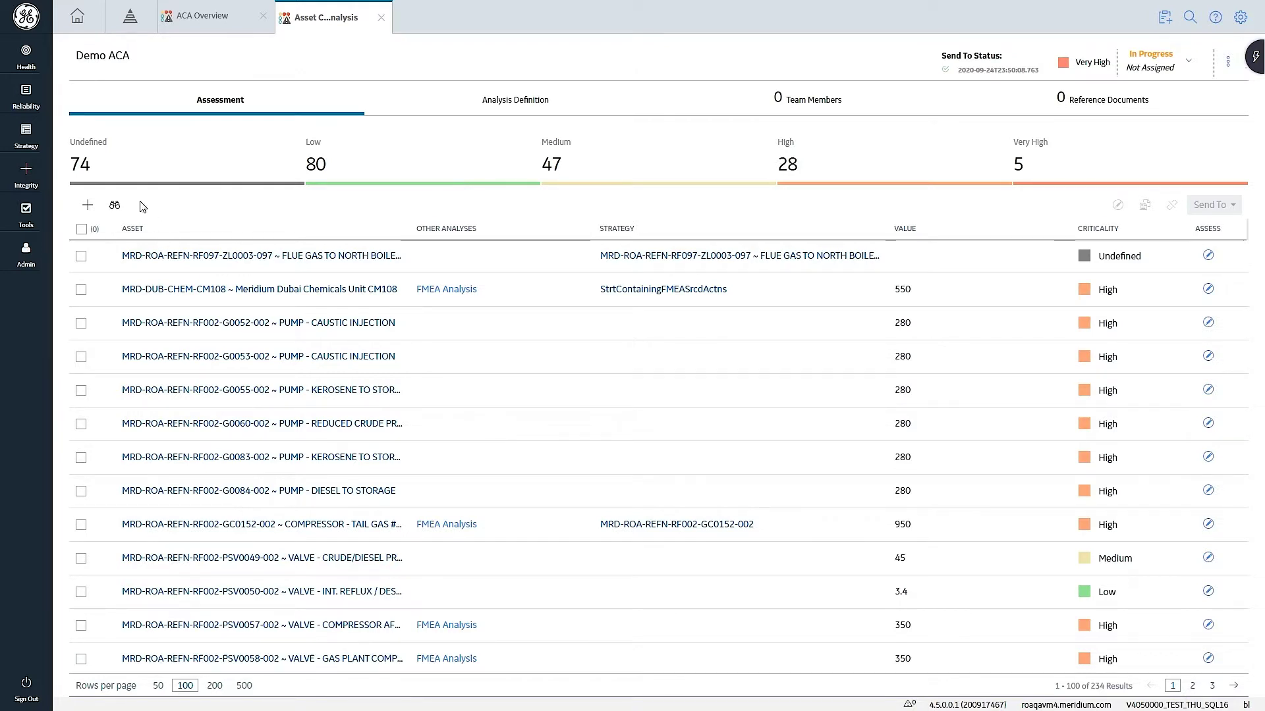
# - Filter the Demo ACA assessment's Asset column by PUMP
pyautogui.click(114, 205)
pyautogui.click(169, 252)
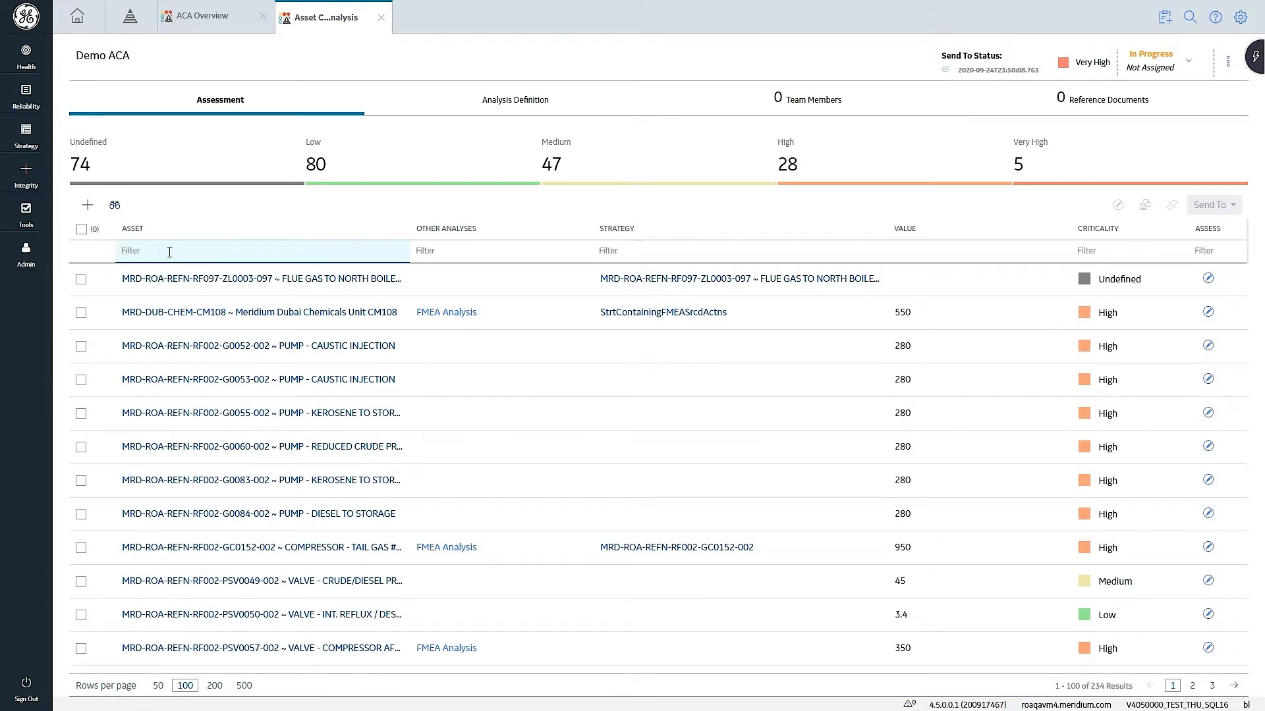
pyautogui.write('PUMP')
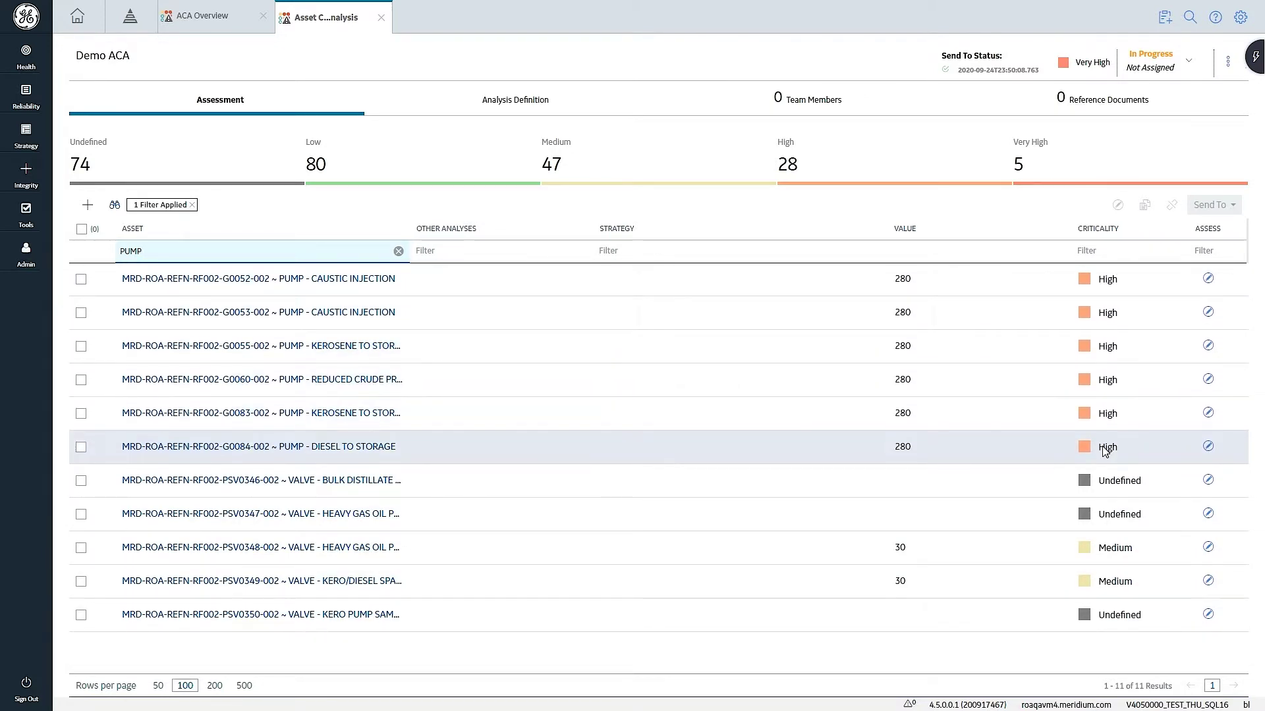
# - Check pumps G0052, G0053, G0055, G0060 and G0083 and send them to Asset Strategy
pyautogui.click(82, 290)
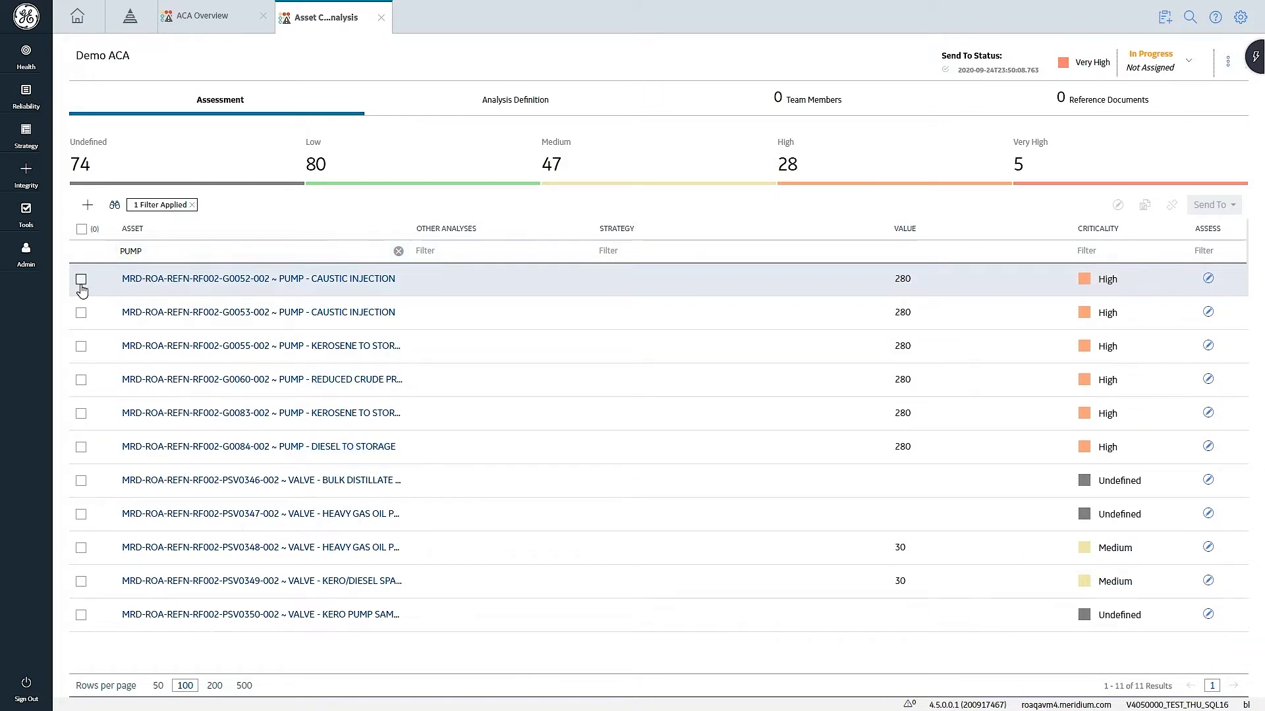
pyautogui.click(81, 280)
pyautogui.click(81, 315)
pyautogui.click(81, 348)
pyautogui.click(81, 381)
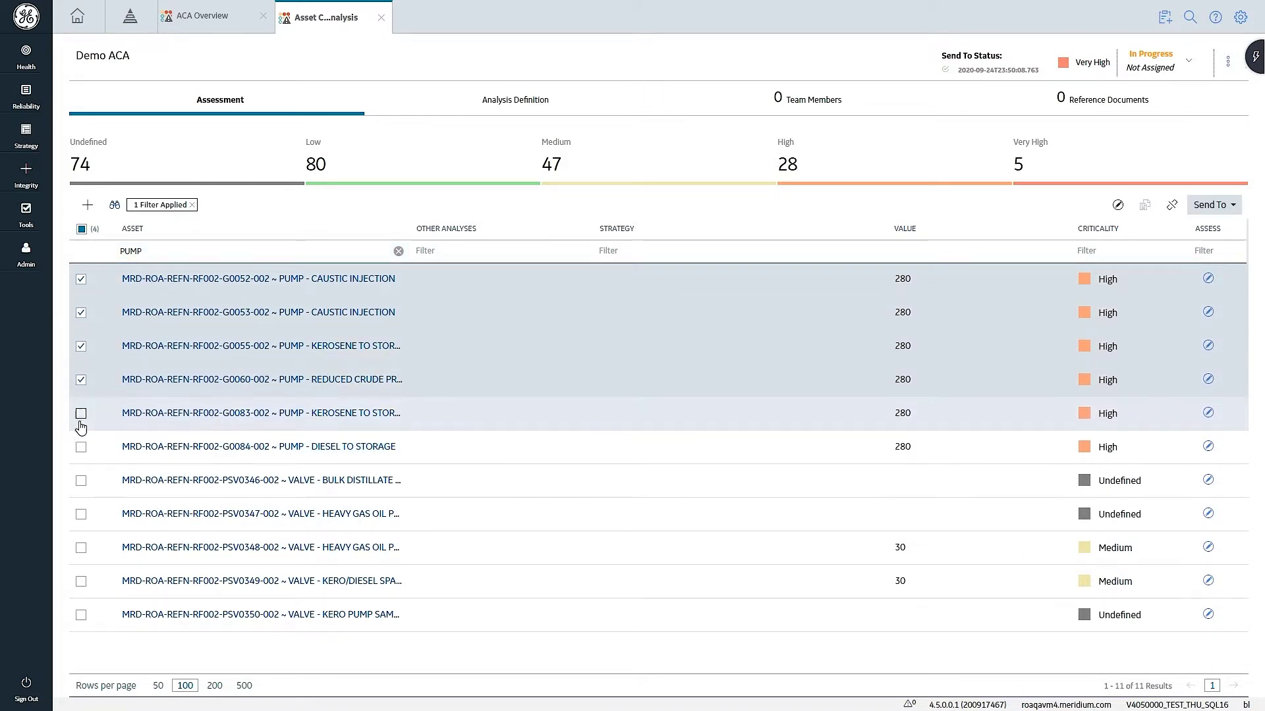
pyautogui.click(81, 415)
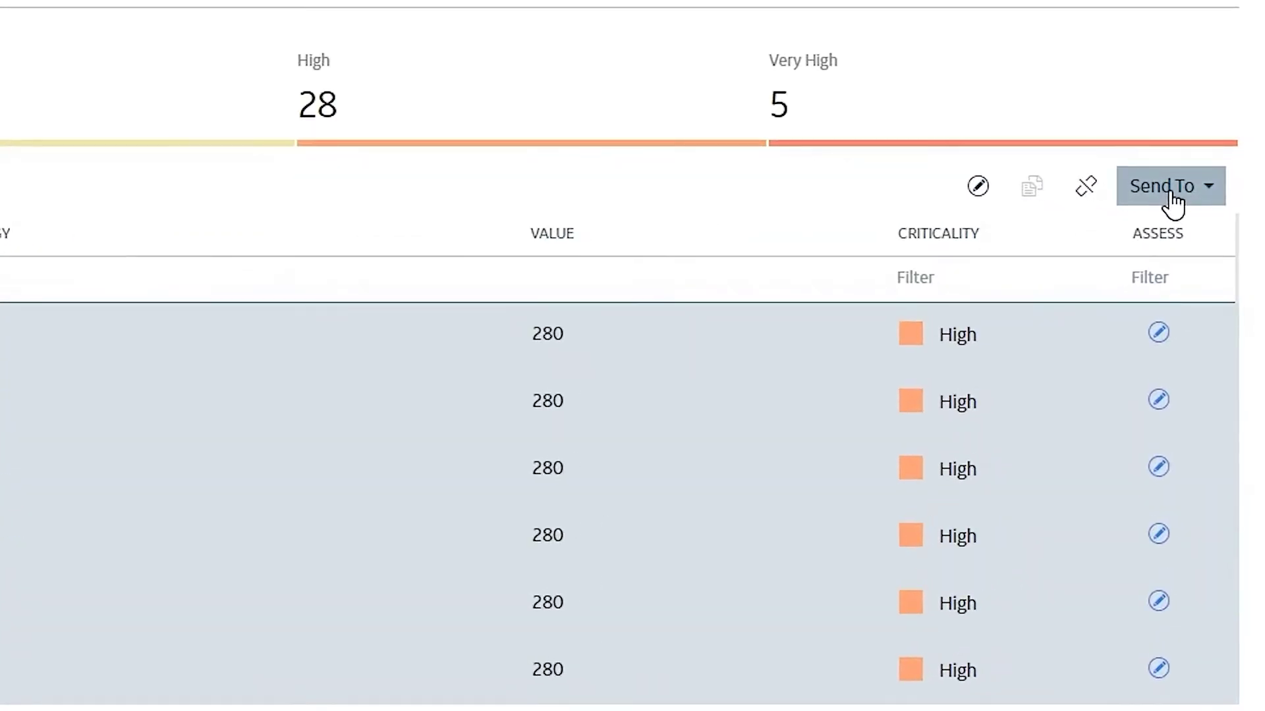
pyautogui.click(1172, 198)
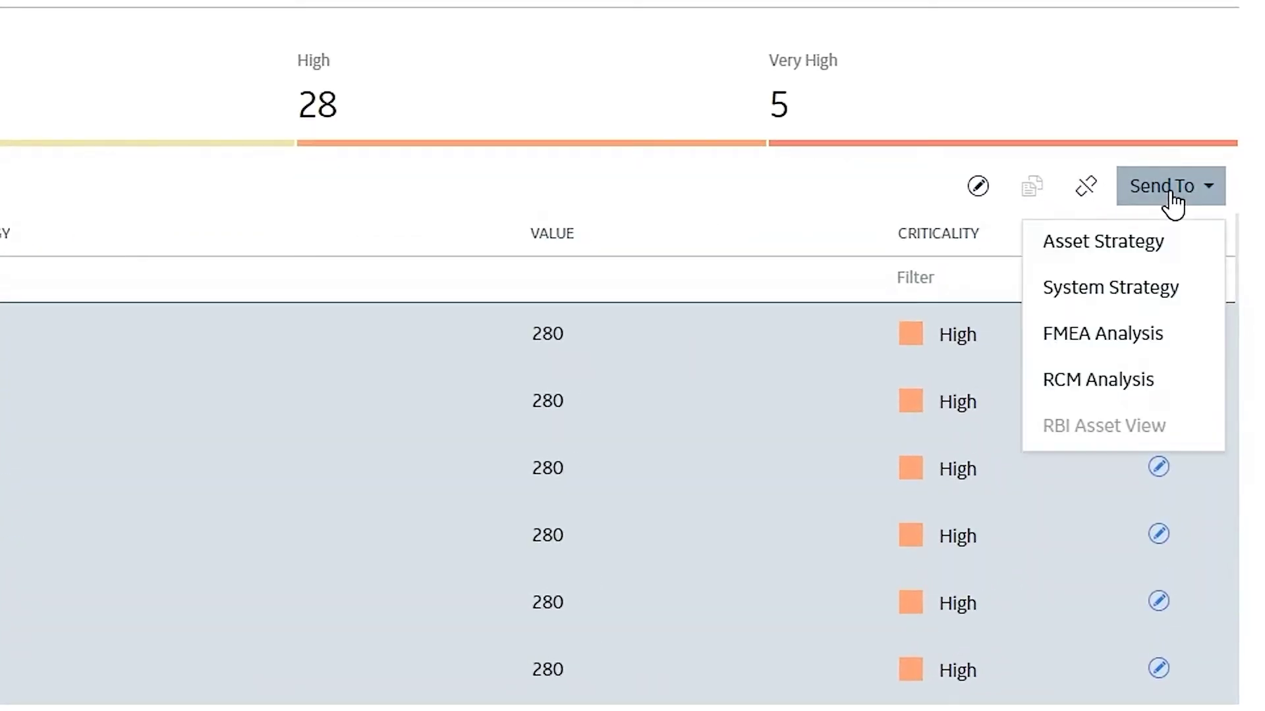
pyautogui.click(1144, 249)
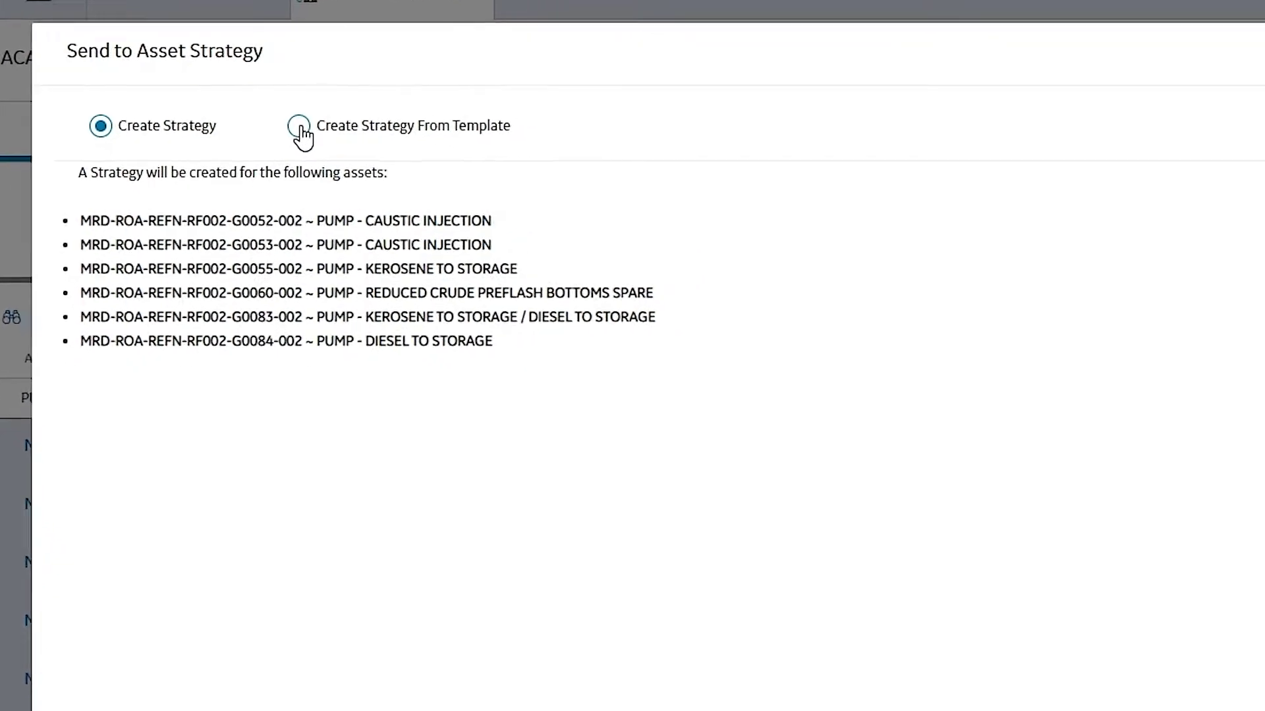
# - Create the strategies from the Centrifugal Pump Template, applying it as a copy
pyautogui.click(342, 145)
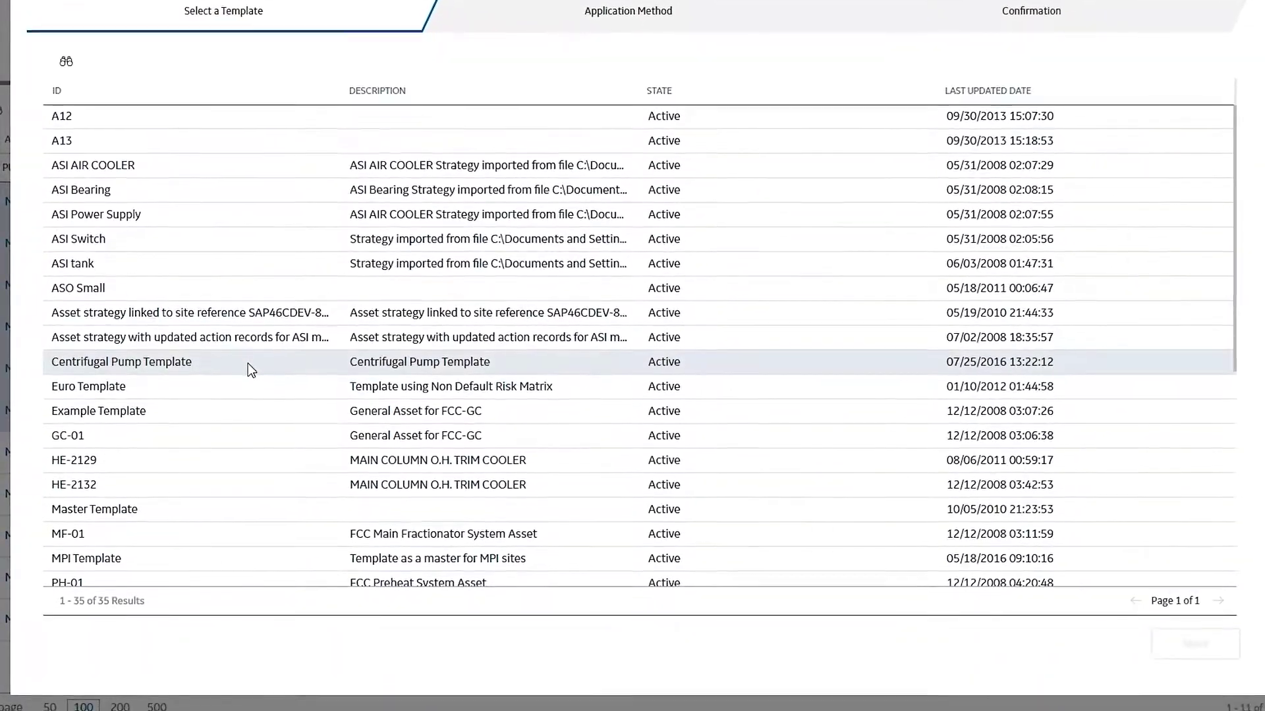
pyautogui.click(251, 368)
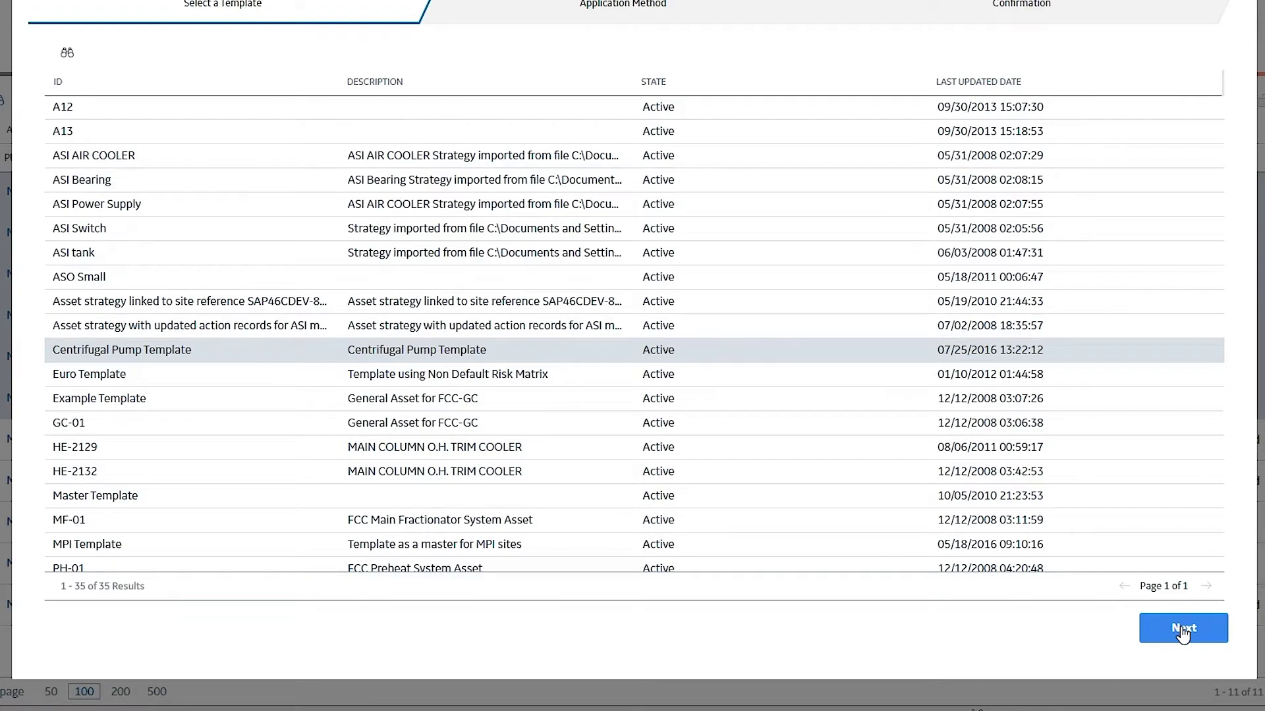
pyautogui.click(1182, 629)
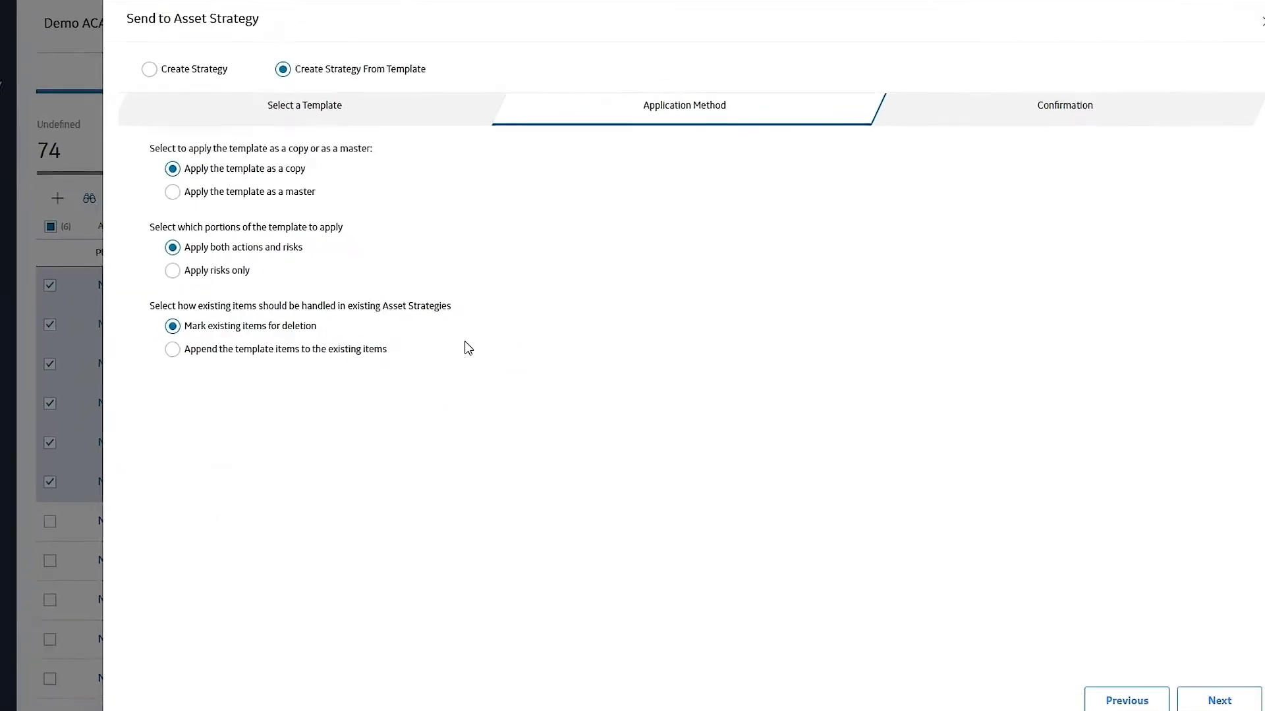
pyautogui.click(1124, 655)
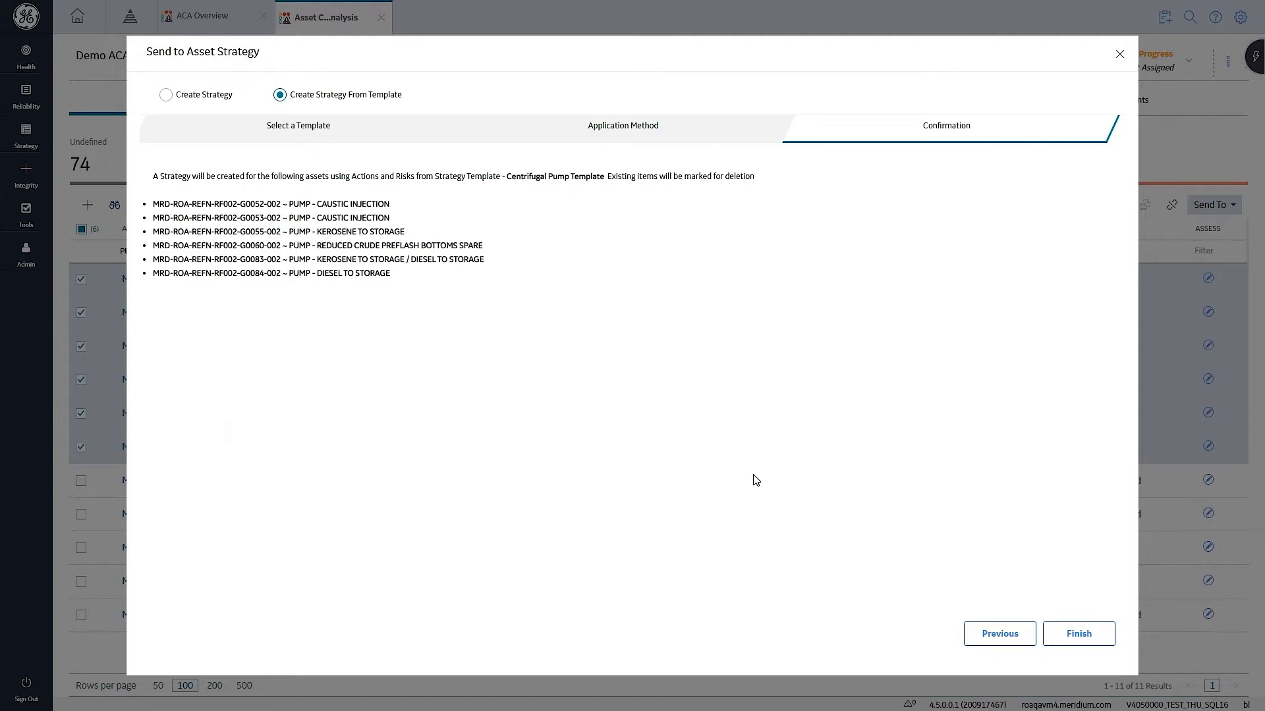
pyautogui.click(1078, 633)
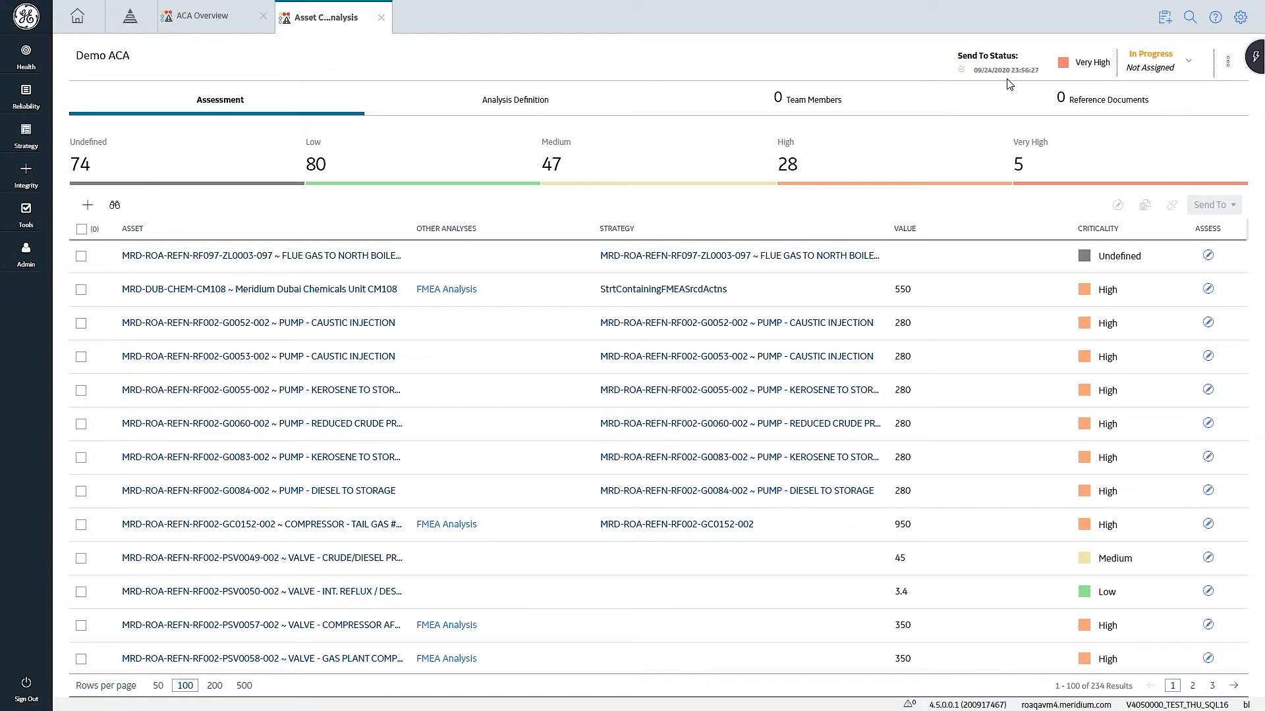
# - Show the filter row above the refreshed 234-asset list
pyautogui.click(115, 206)
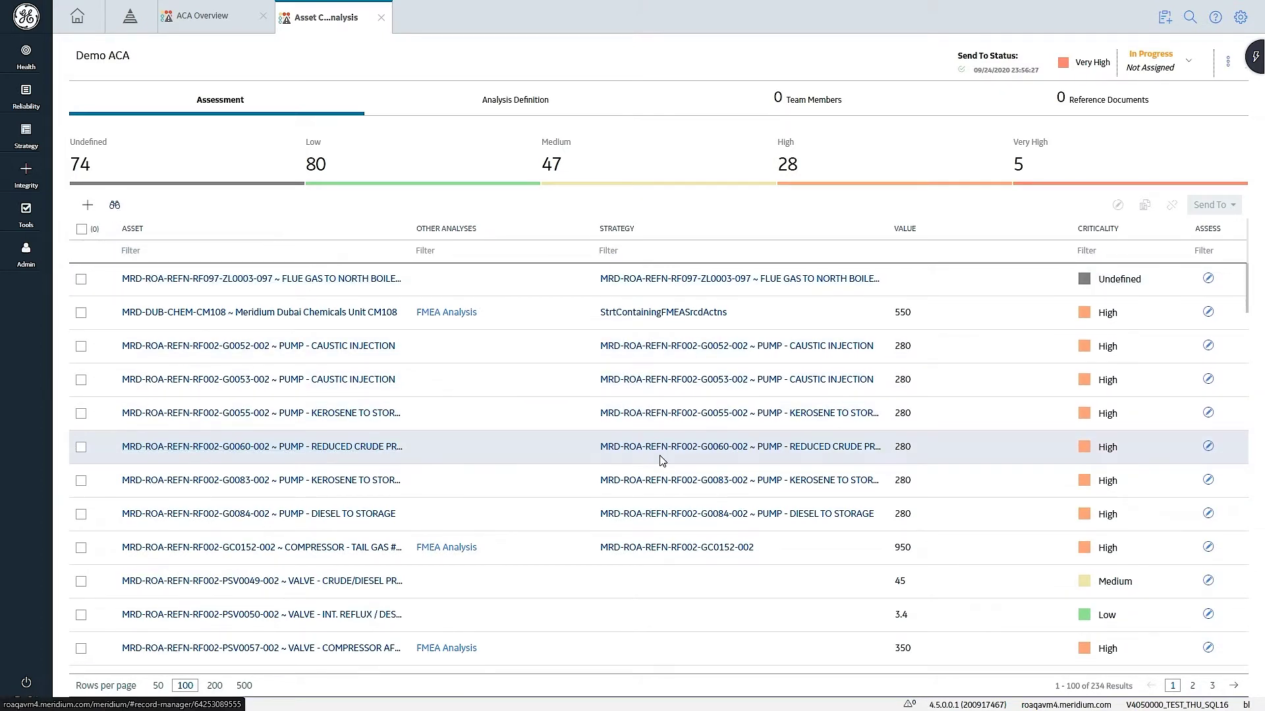
# - Open pump G0052's new strategy at its Risks and Actions page
pyautogui.click(702, 353)
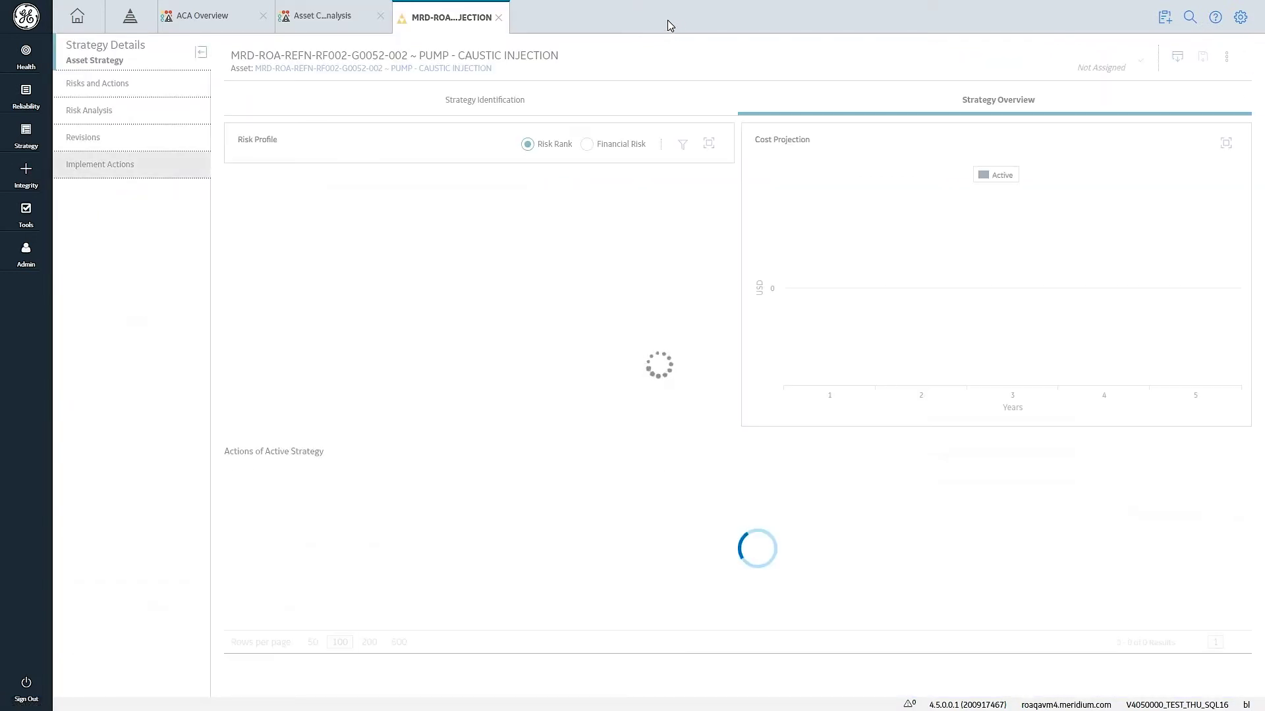
pyautogui.click(136, 88)
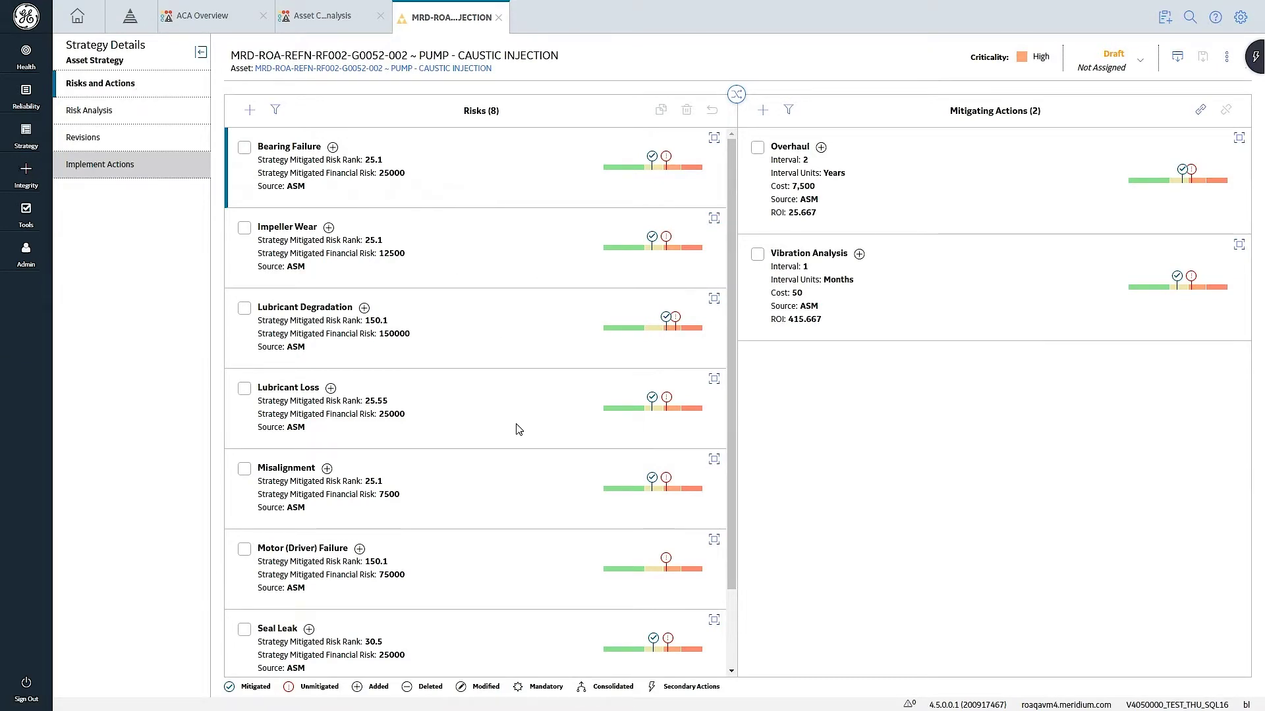
pyautogui.scroll(-2, 519, 429)
pyautogui.scroll(2, 523, 444)
# - Check the risks mitigated by Check Lubrication and Lube Oil Analysis, then return to risks-first view
pyautogui.click(737, 96)
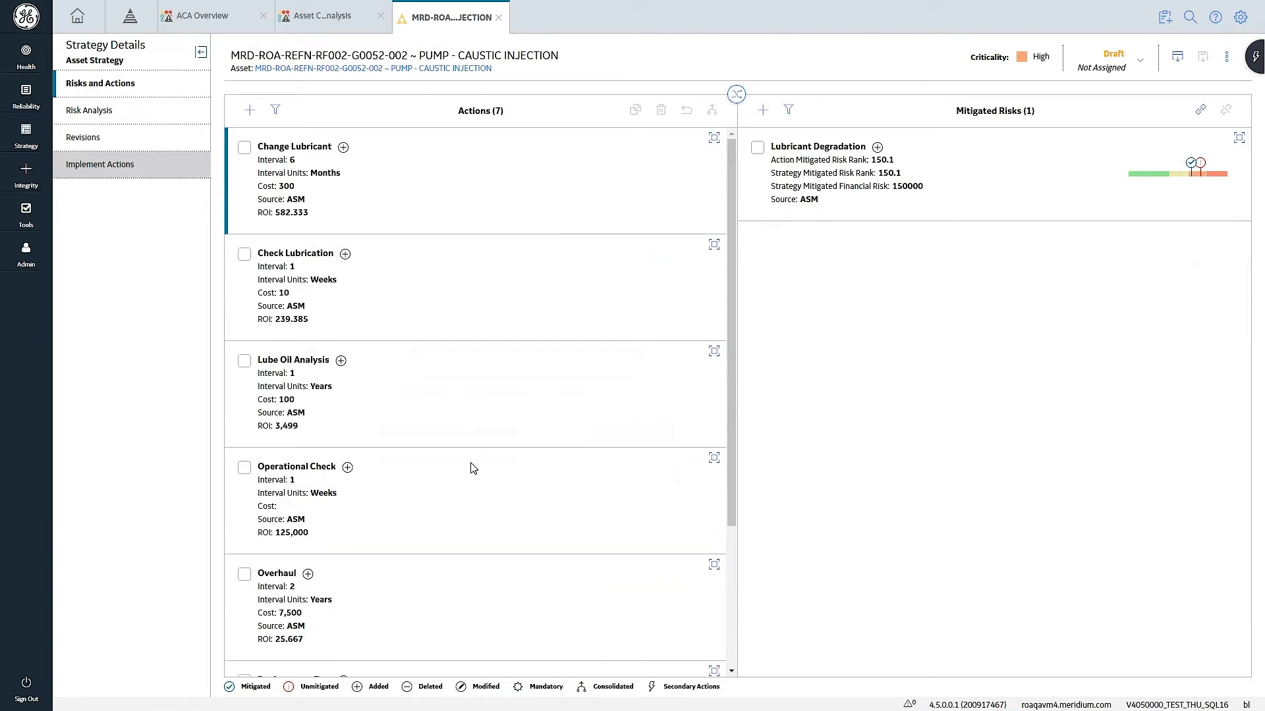
pyautogui.click(474, 311)
pyautogui.click(479, 413)
pyautogui.scroll(-3, 504, 438)
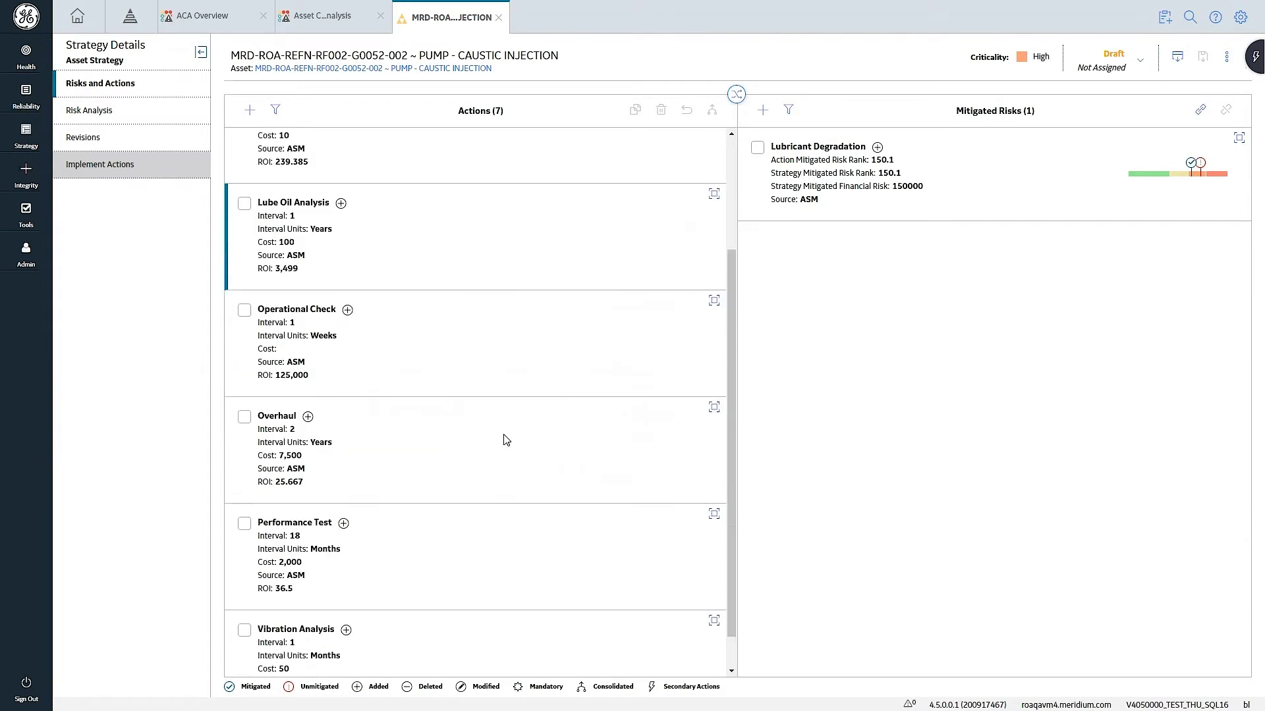
pyautogui.scroll(3, 506, 451)
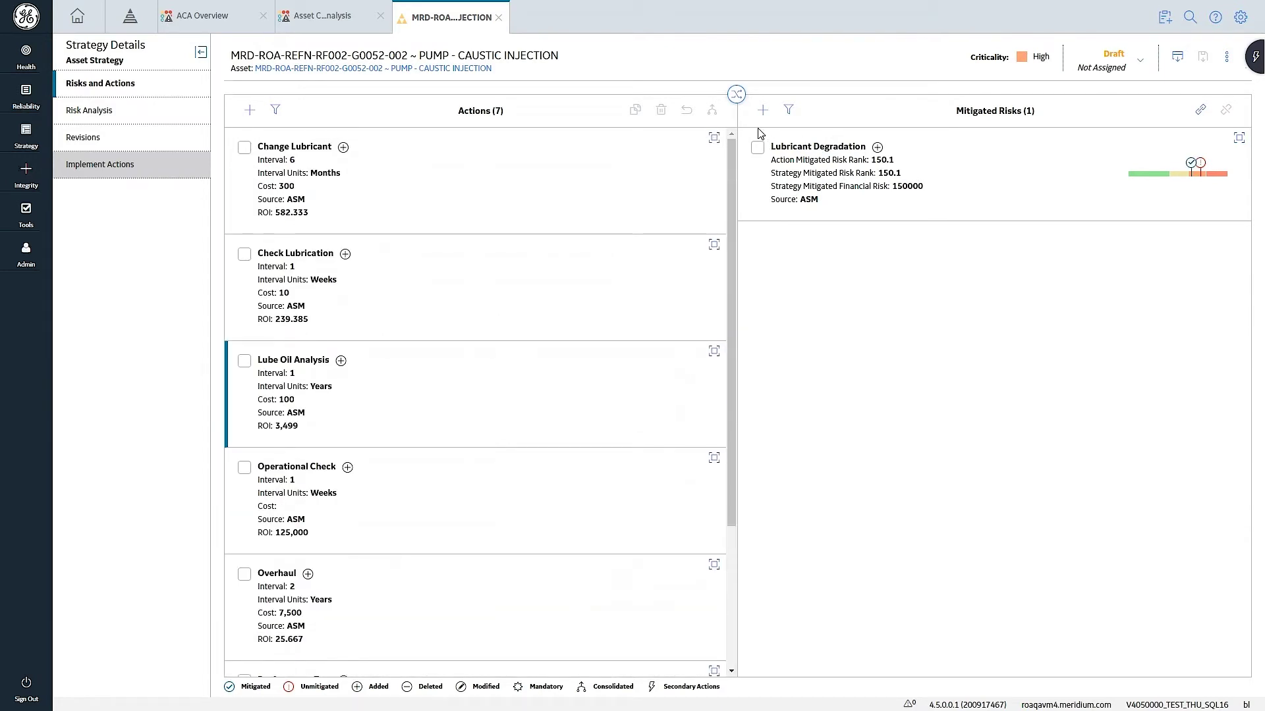
pyautogui.click(736, 95)
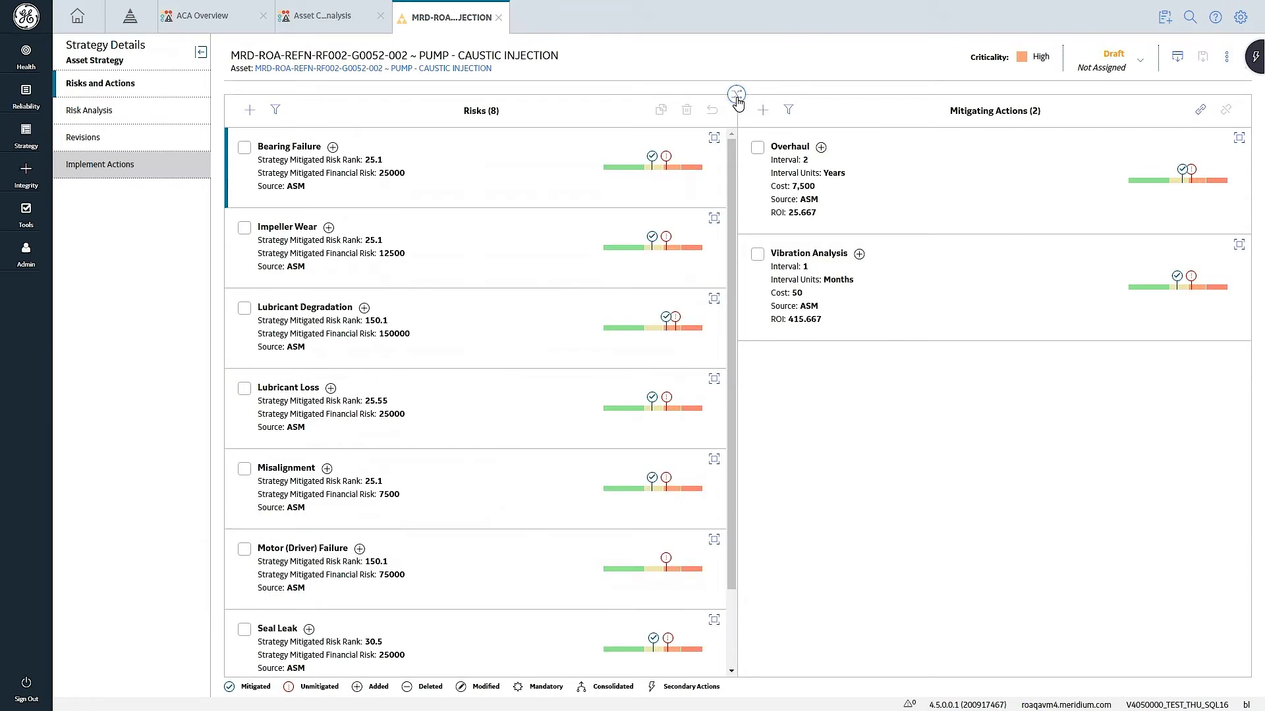
# - Close the G0052 strategy and open the Assets list in ACA Overview
pyautogui.click(499, 17)
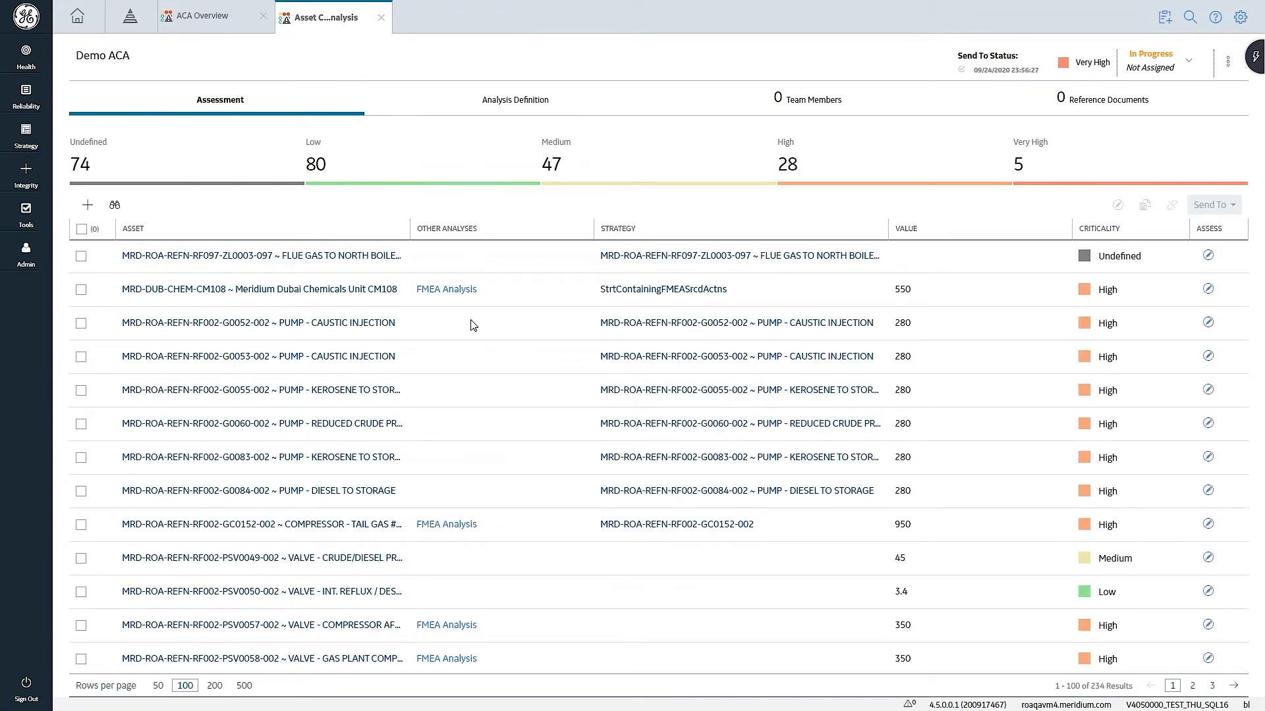
pyautogui.click(215, 23)
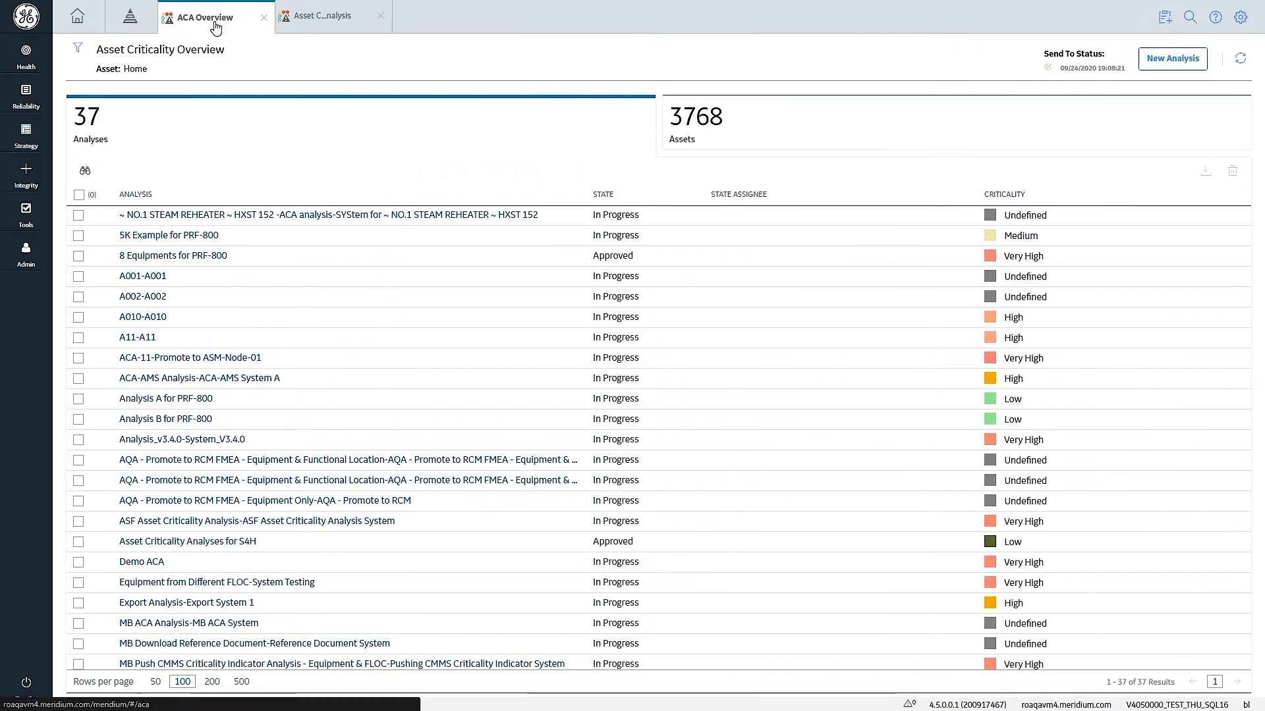
pyautogui.click(728, 131)
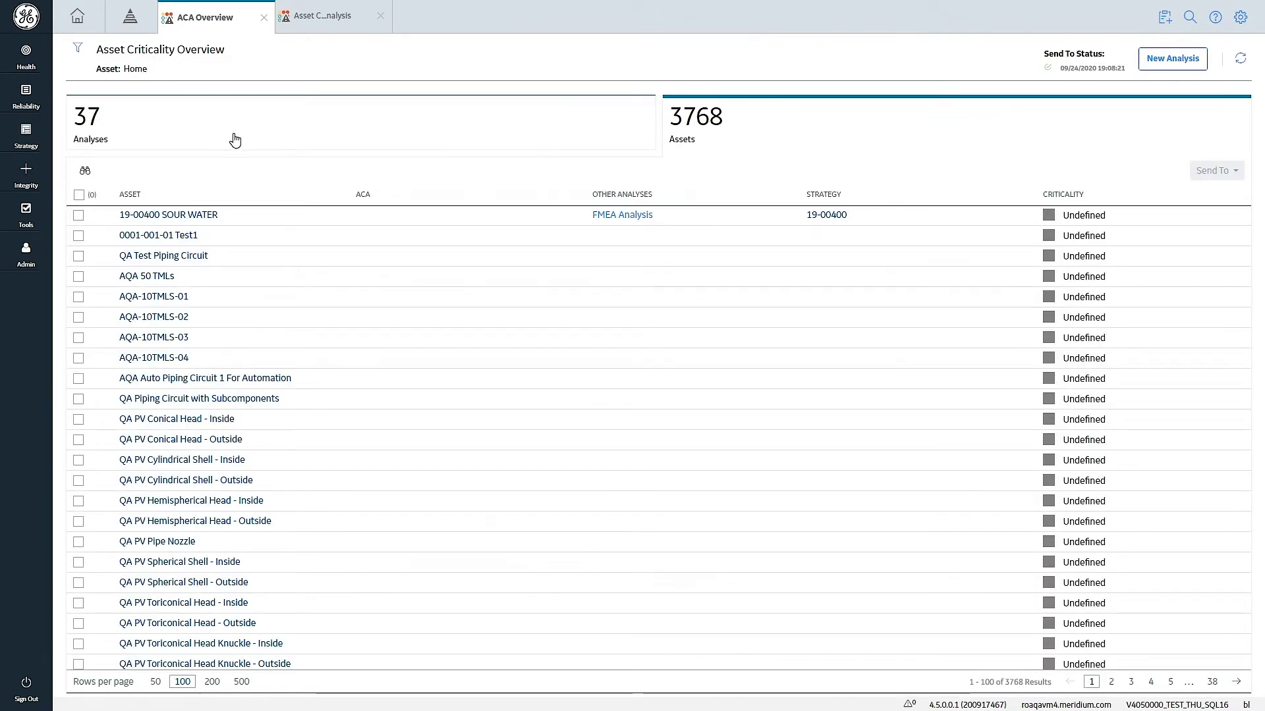
# - Filter assets by PUMP, check Transfer Pump, Transfer Cyclone Overflow Pump and G-103 seal, send to Asset Strategy
pyautogui.click(86, 175)
pyautogui.click(159, 217)
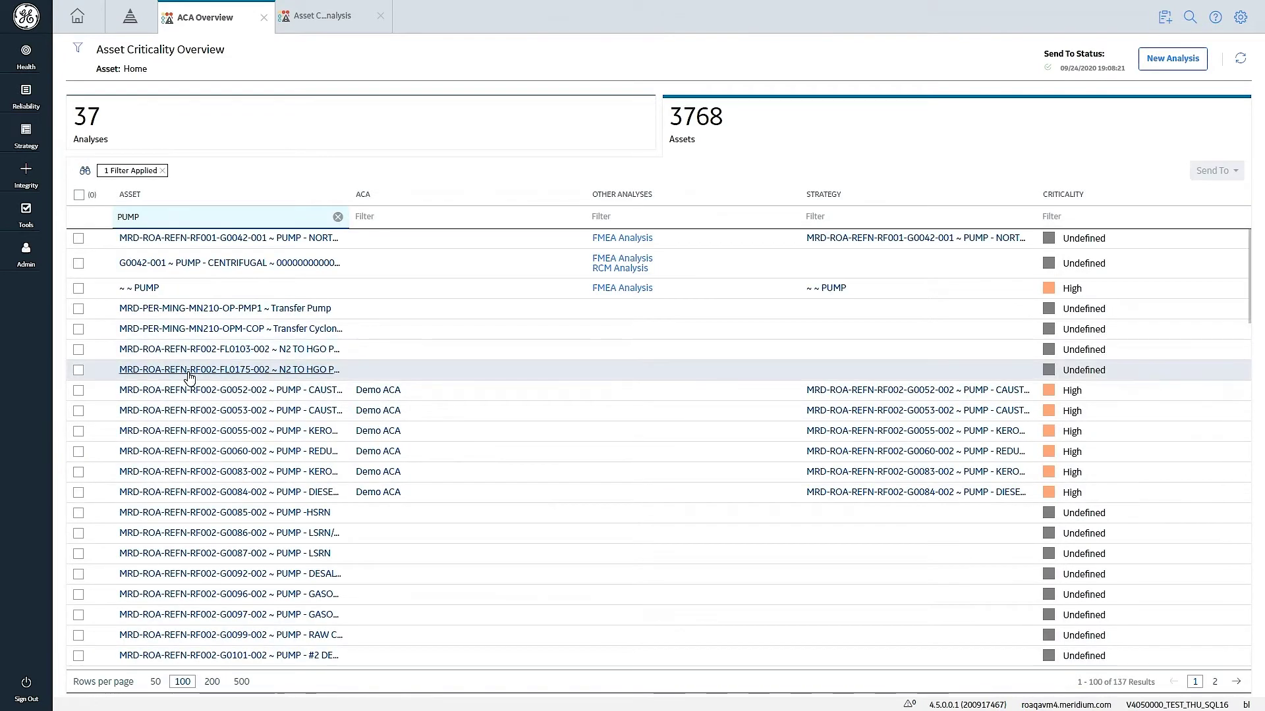
pyautogui.click(79, 308)
pyautogui.click(78, 329)
pyautogui.click(78, 349)
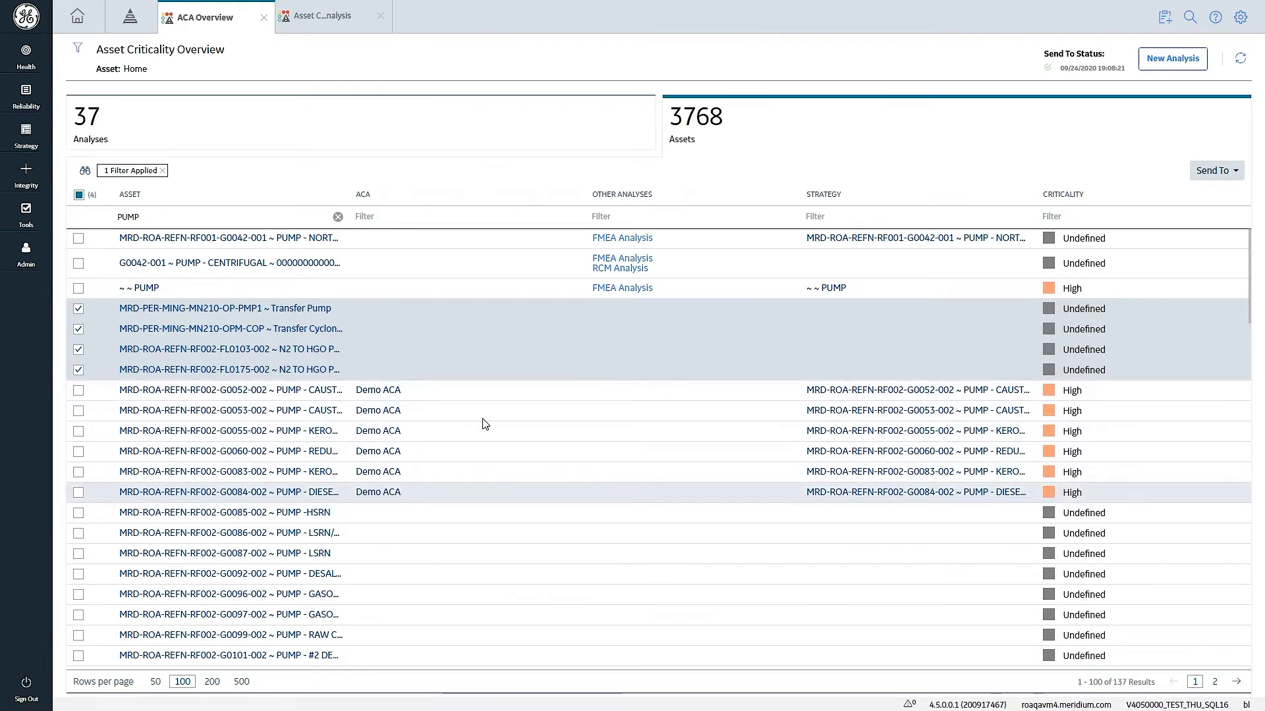
pyautogui.click(1215, 172)
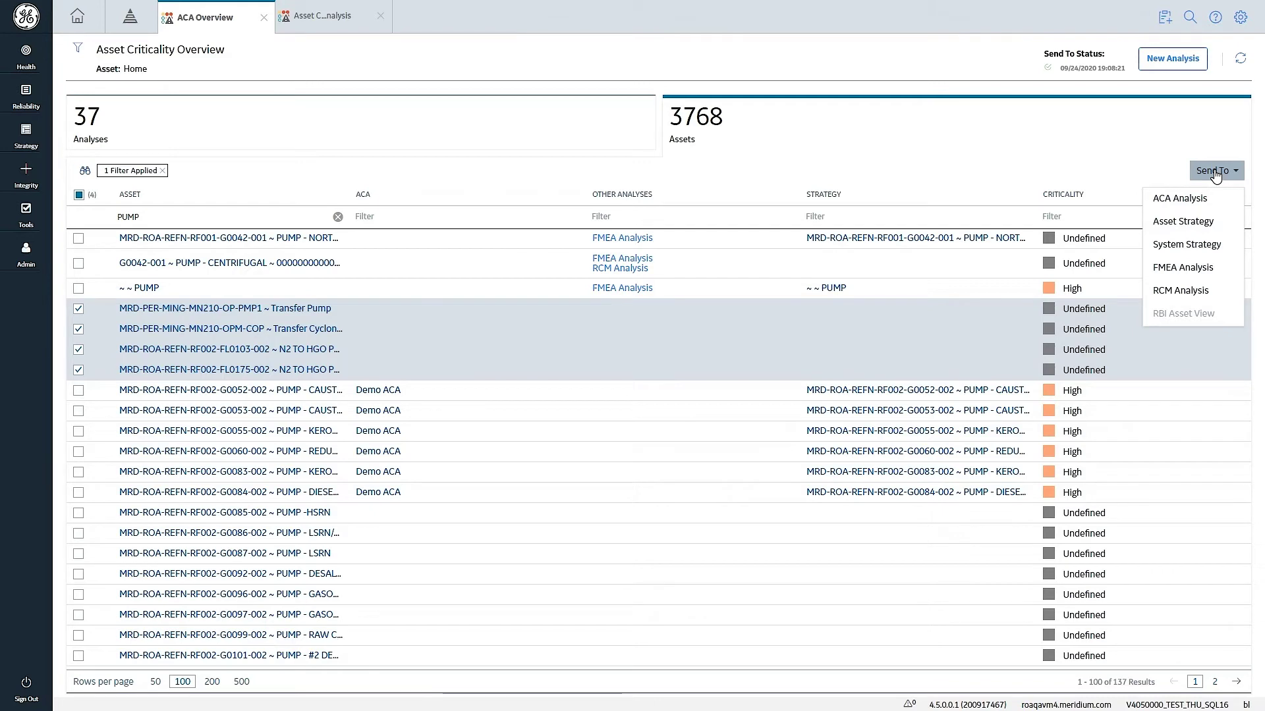
pyautogui.click(1186, 224)
# - Build the four strategies from Centrifugal Pump Template, applied as a master
pyautogui.click(280, 95)
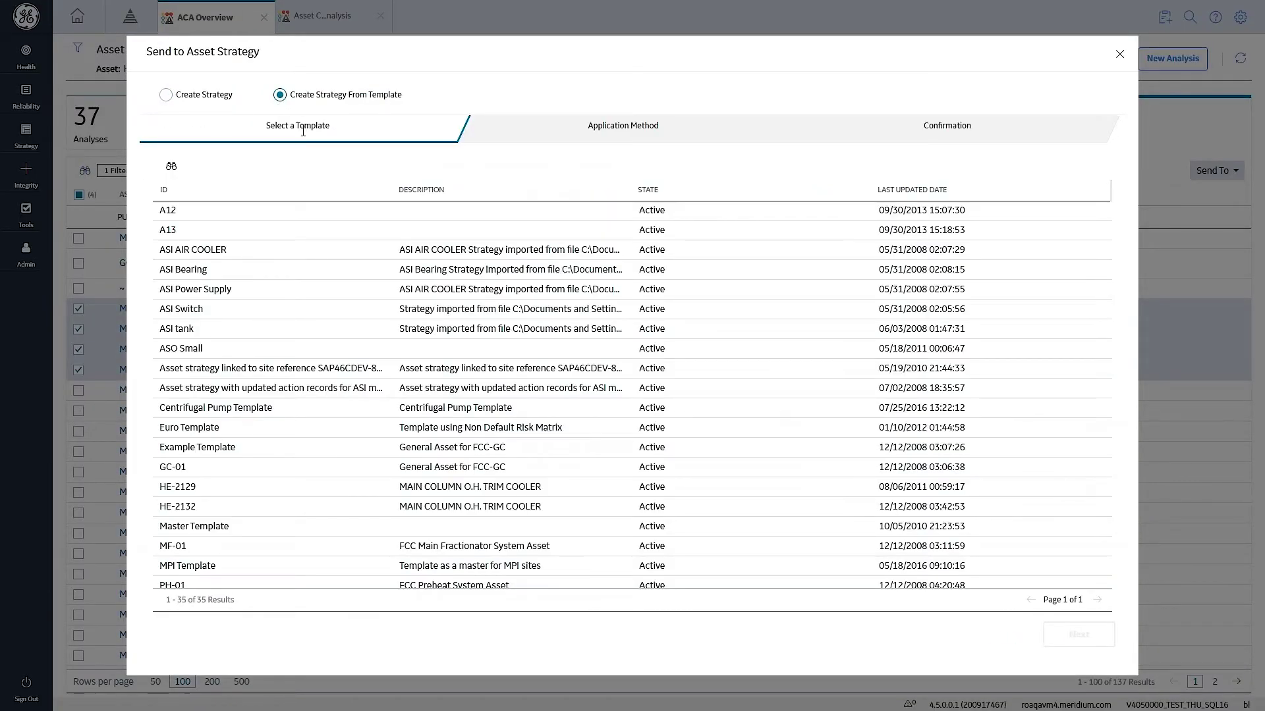
pyautogui.click(239, 409)
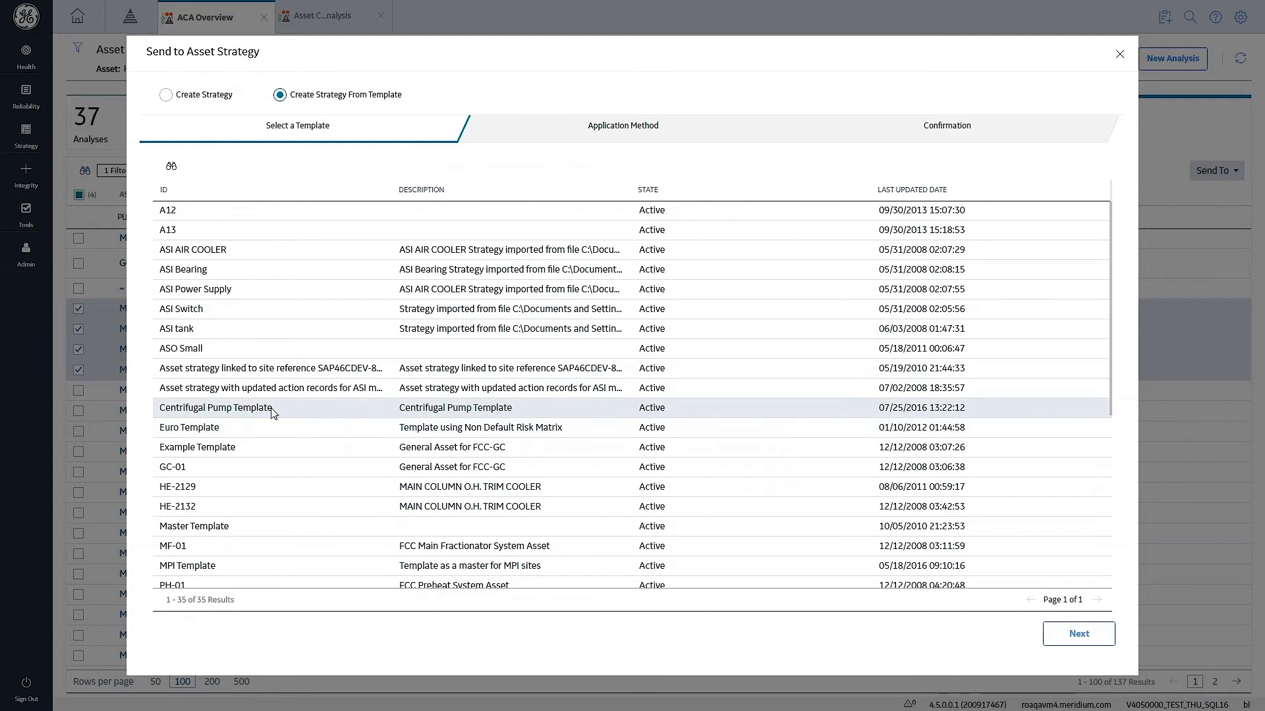
pyautogui.click(1075, 633)
pyautogui.click(187, 200)
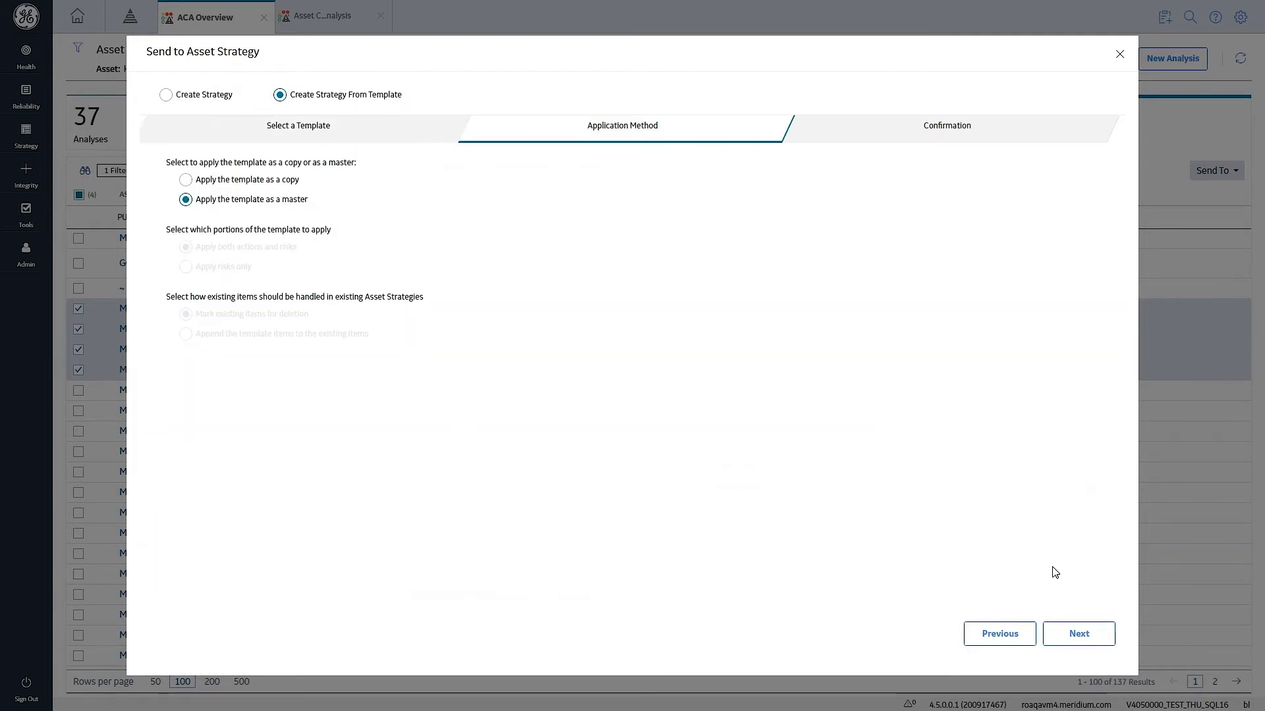
pyautogui.click(1078, 634)
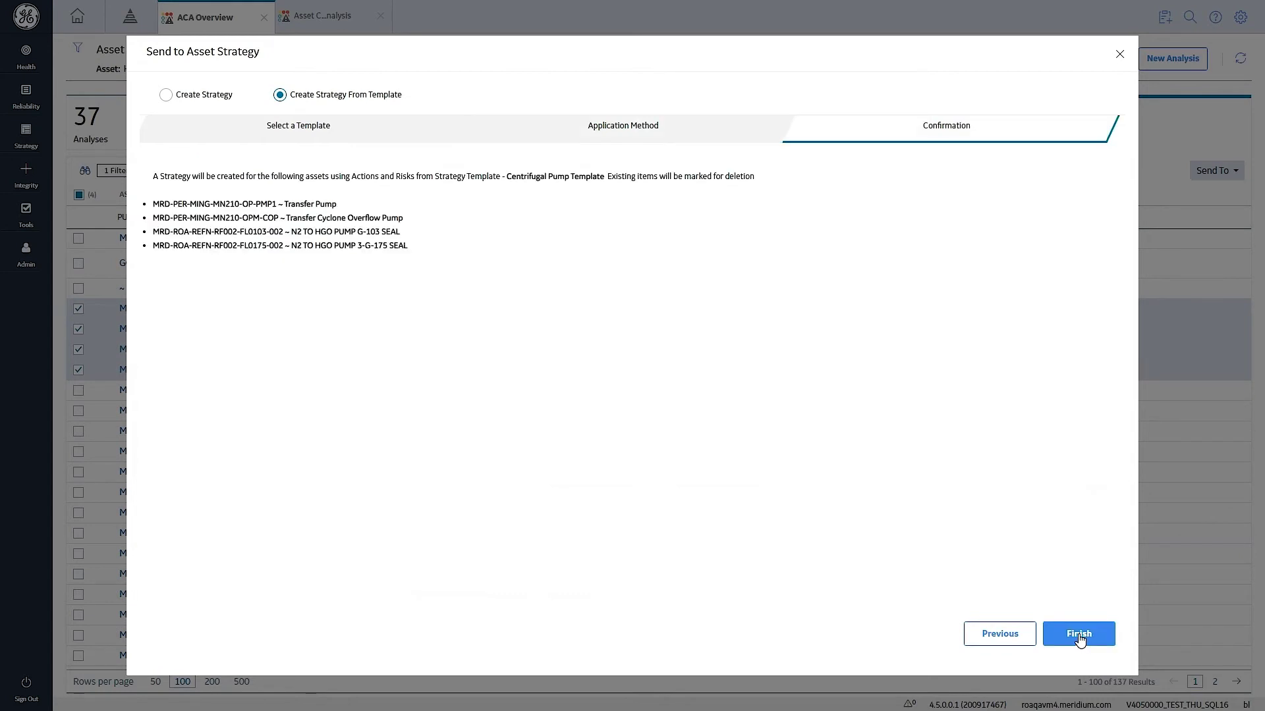
pyautogui.click(1079, 634)
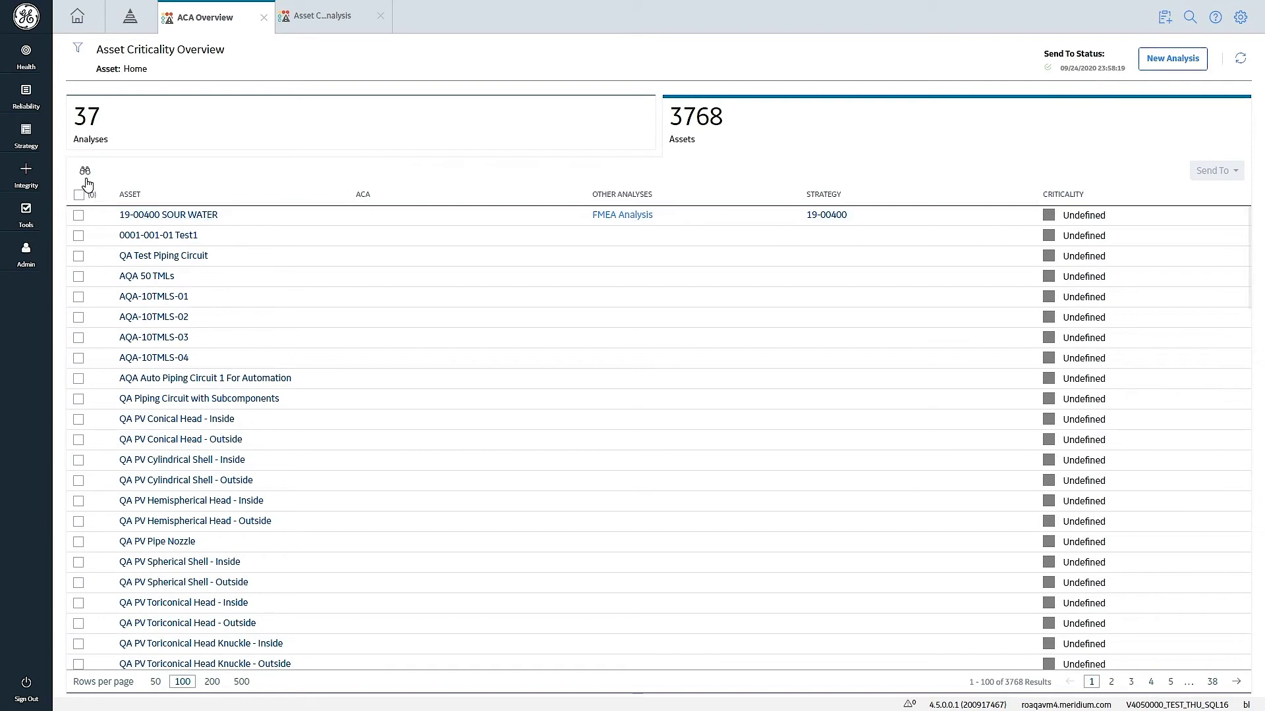
pyautogui.click(134, 216)
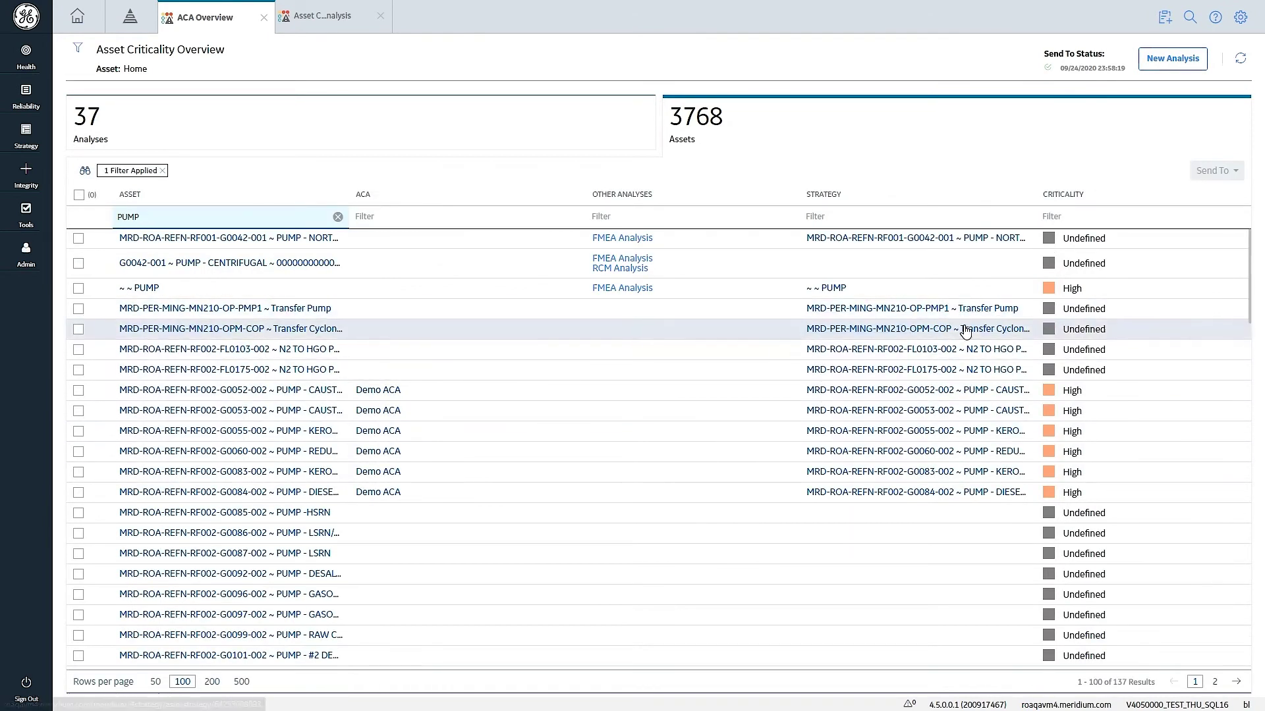
# - Open the Transfer Pump's strategy and show its Risks and Actions
pyautogui.click(911, 309)
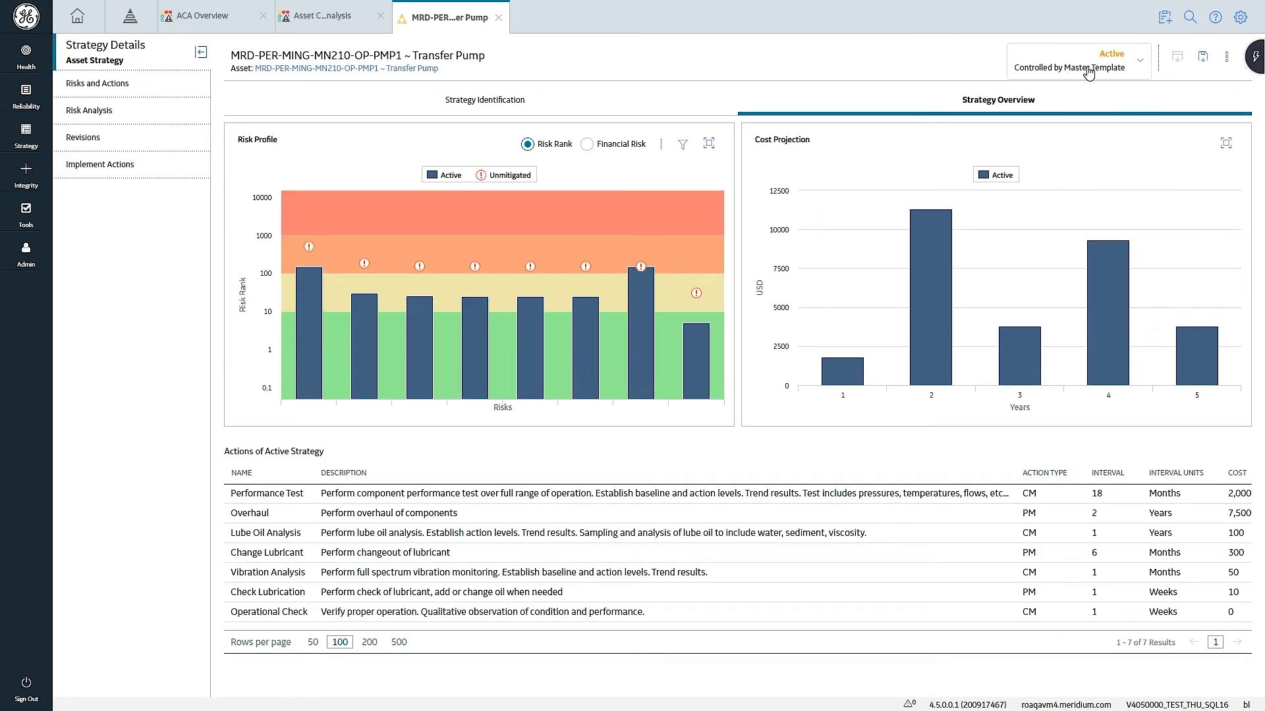
pyautogui.click(131, 90)
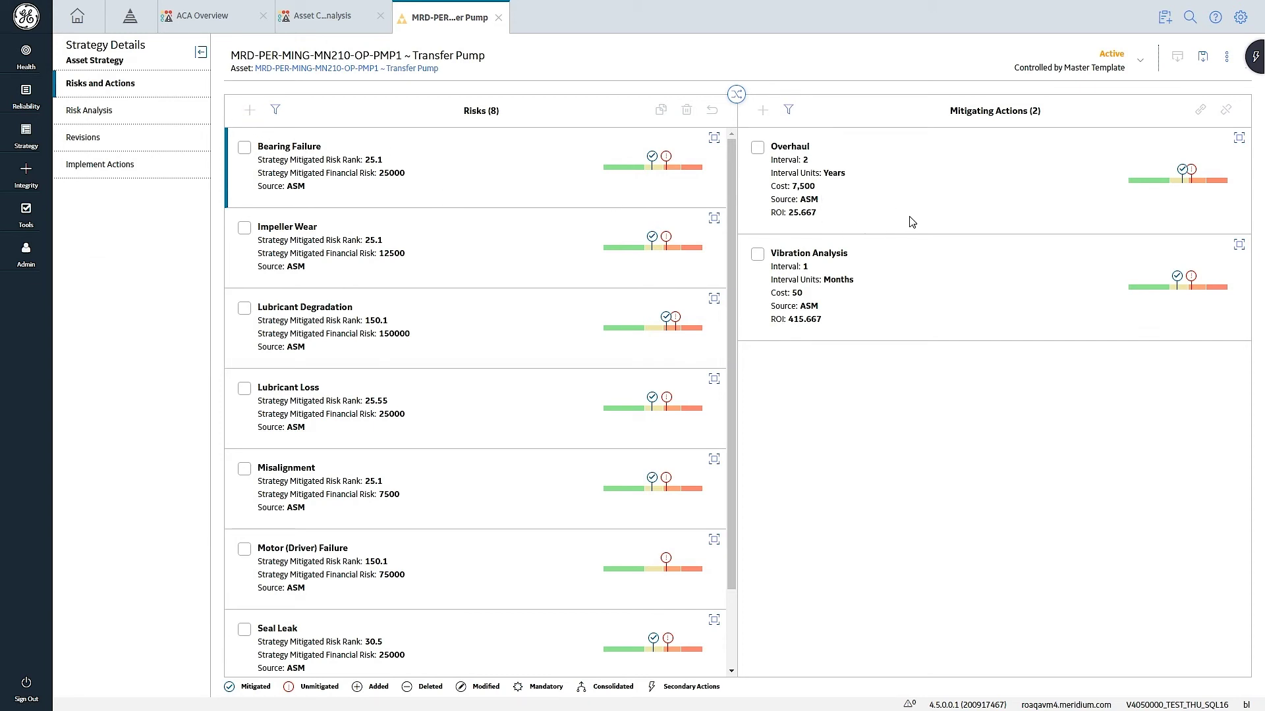
# - Go to the master Centrifugal Pump Template and list its 5 controlled strategies
pyautogui.click(1229, 61)
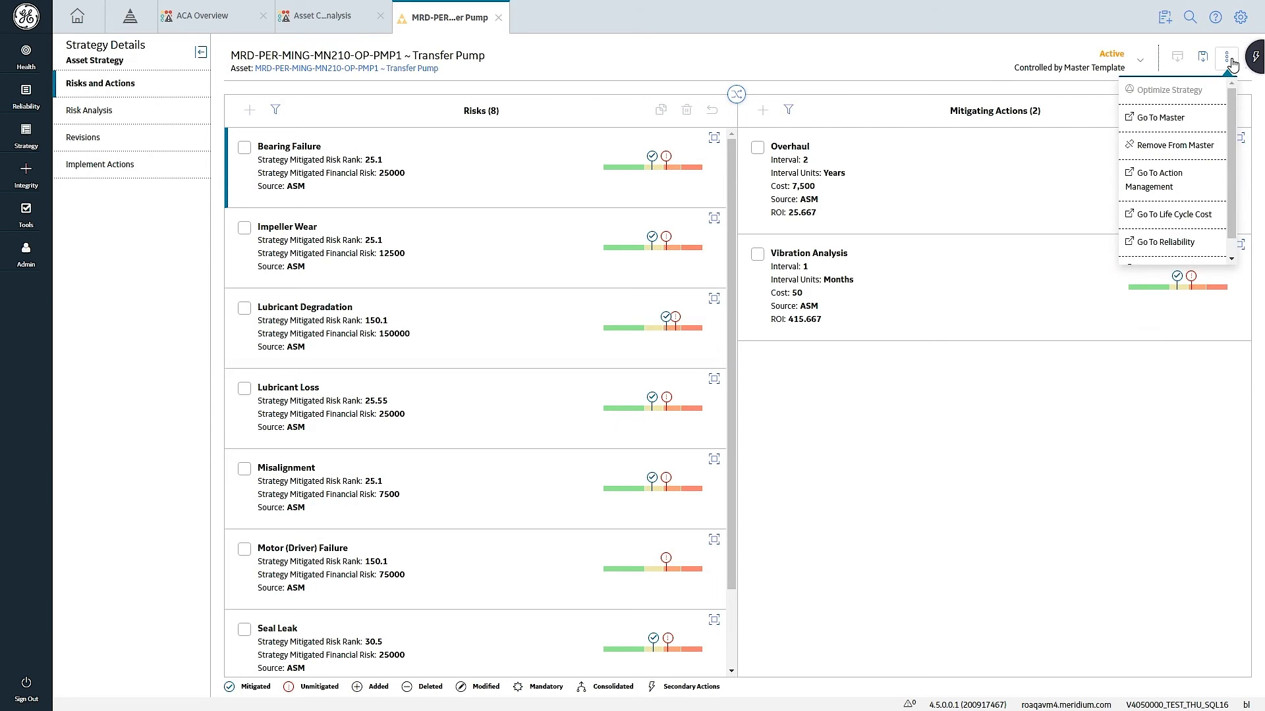
pyautogui.click(1162, 120)
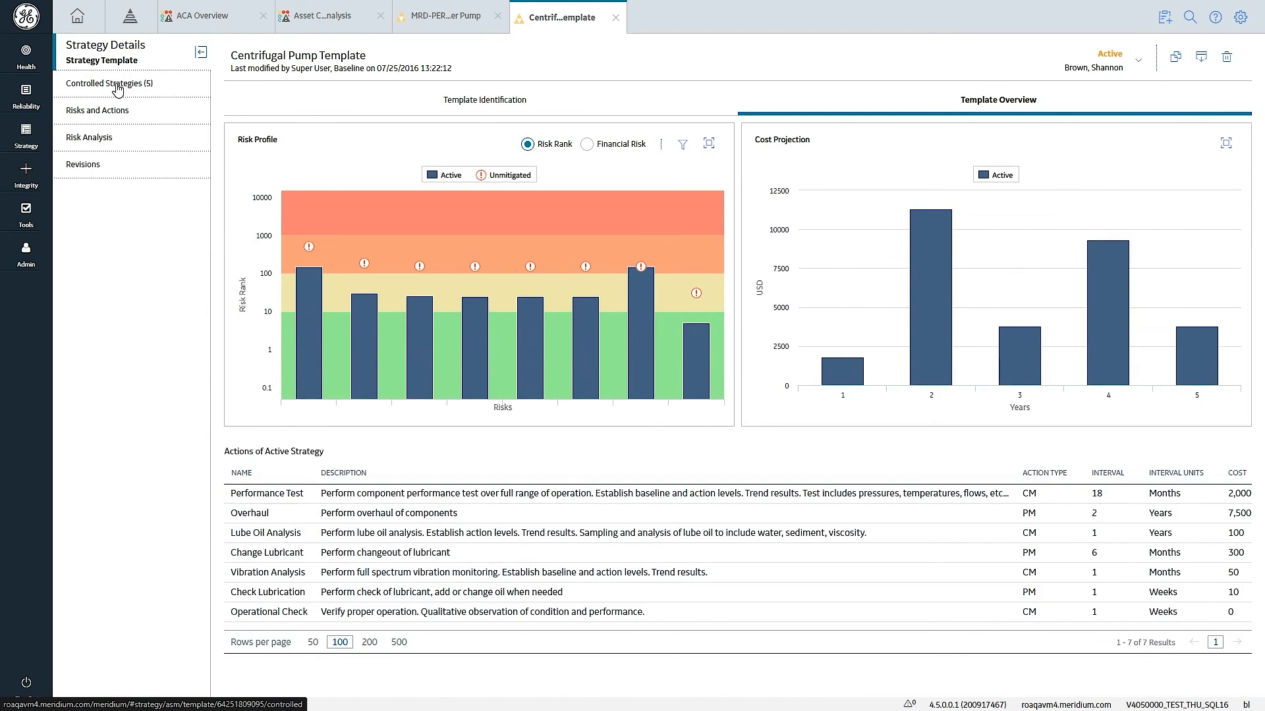
pyautogui.click(118, 85)
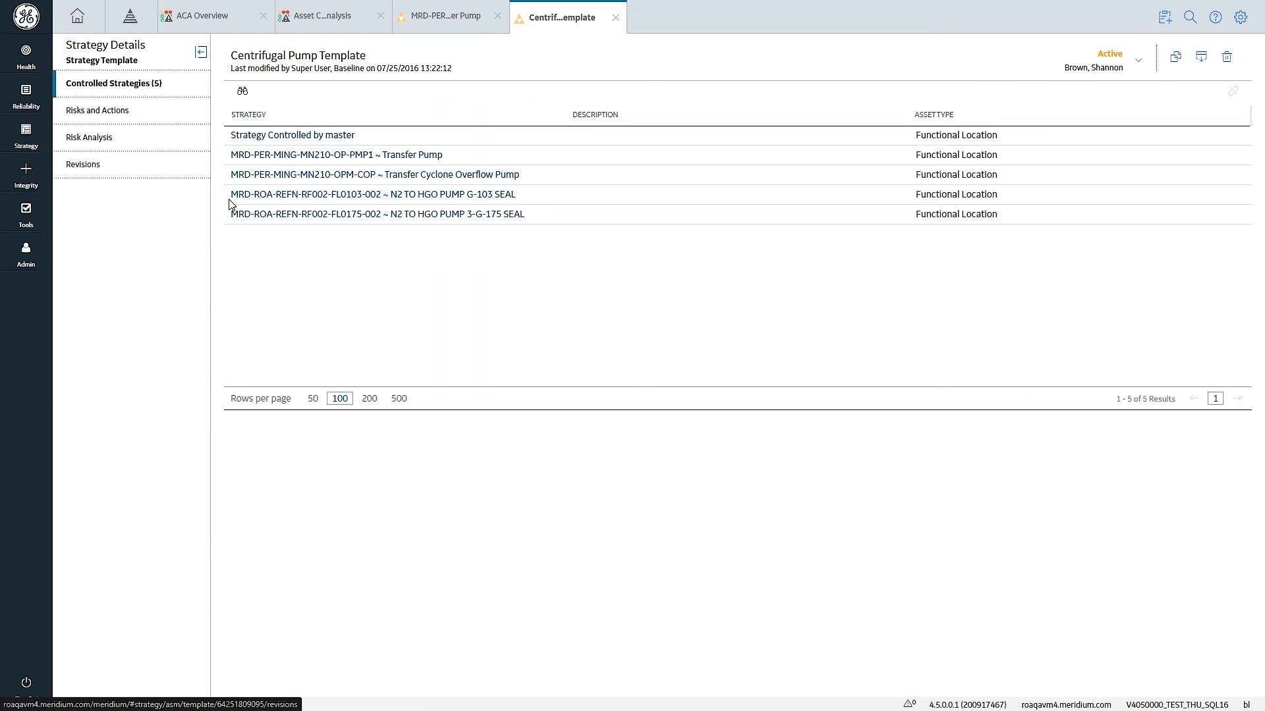